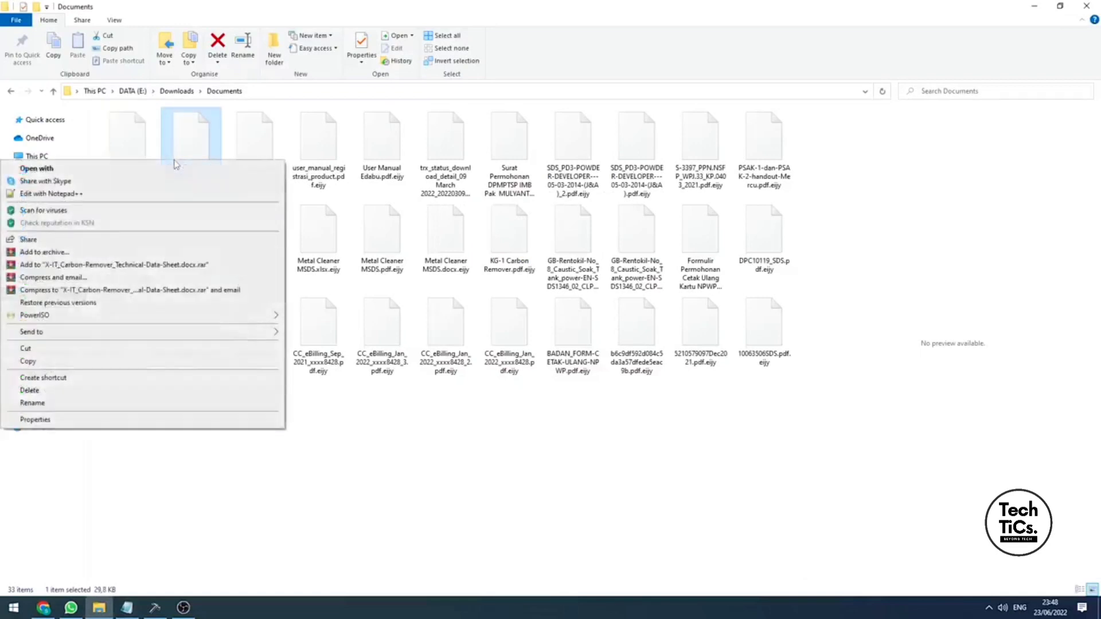
# - Try to open the encrypted X-IT_Carbon-Remover_Technical-Data-Sheet.docx.eijy file and select what-affects-audit-delay-in-indonesia.pdf.eijy
pyautogui.doubleClick(180, 139)
pyautogui.click(264, 152)
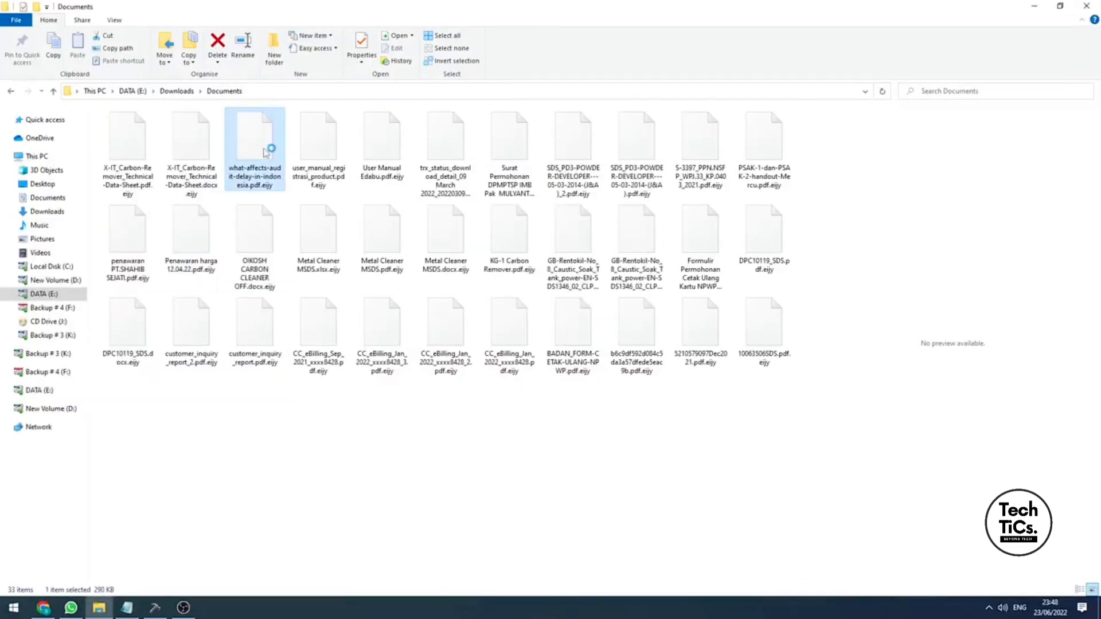
pyautogui.click(219, 462)
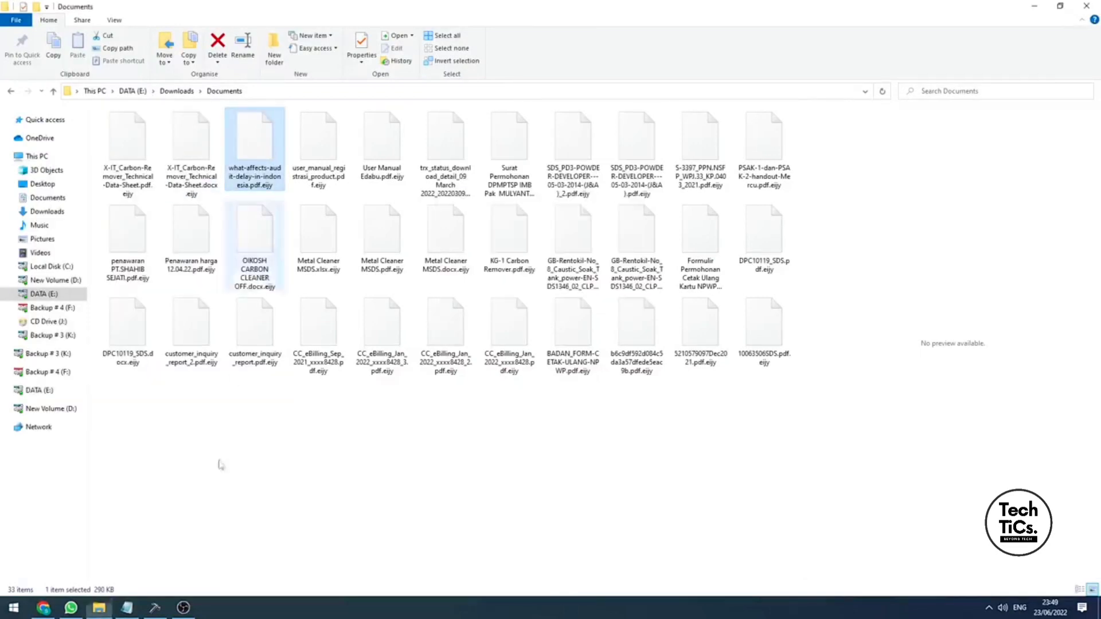
# - Switch to the Decryption tool and decrypt the Documents folder inside Downloads on DATA (E:)
pyautogui.click(156, 608)
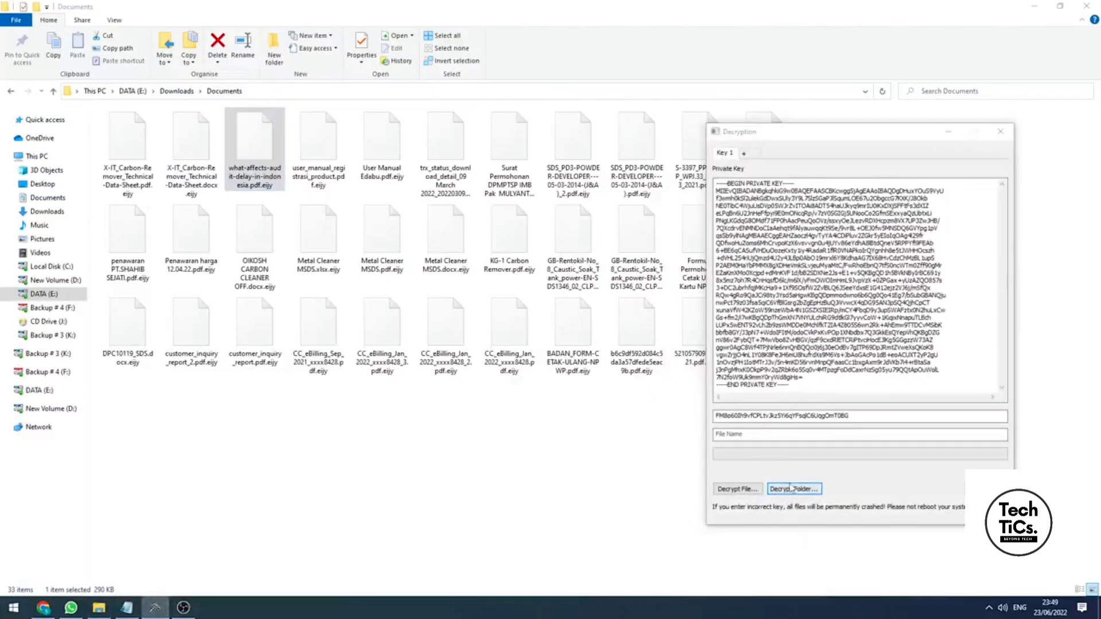
pyautogui.click(795, 489)
pyautogui.click(682, 171)
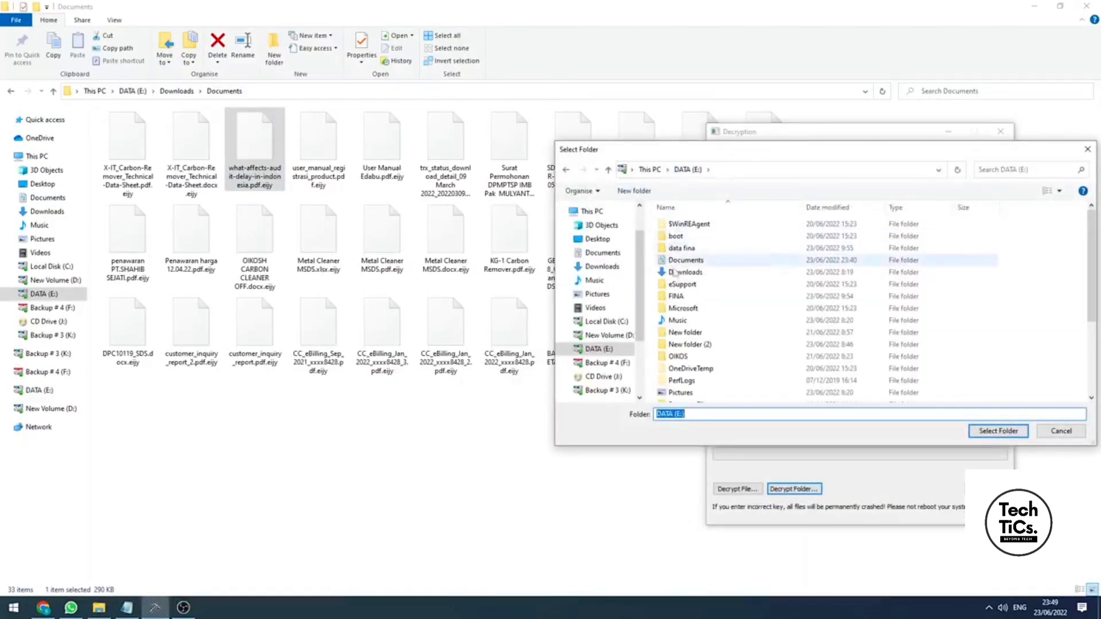
pyautogui.doubleClick(683, 260)
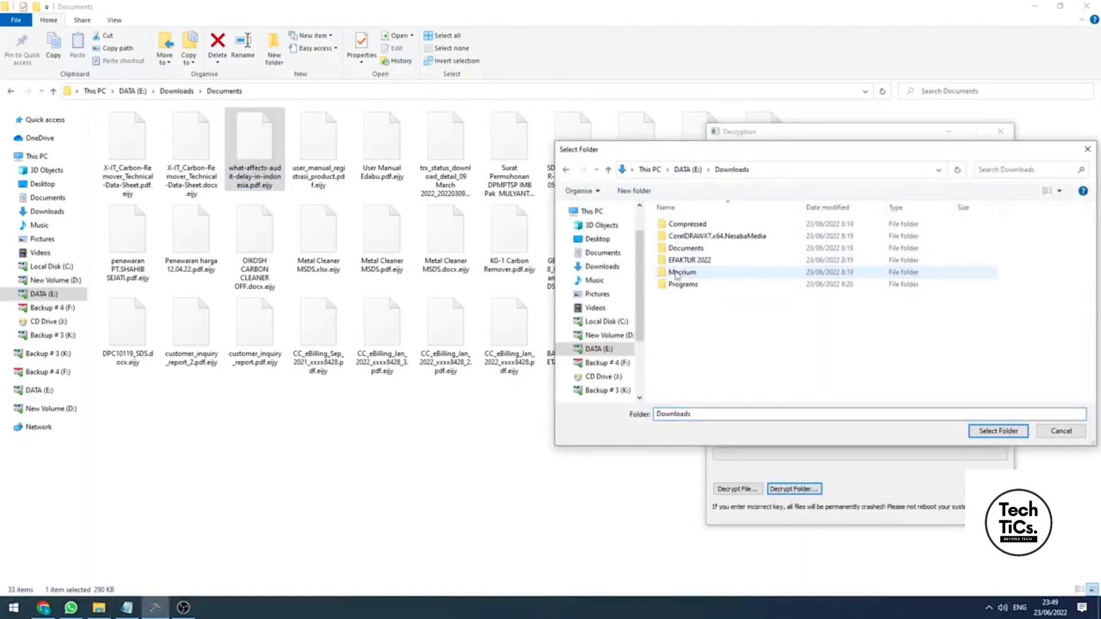
pyautogui.click(686, 248)
pyautogui.click(997, 431)
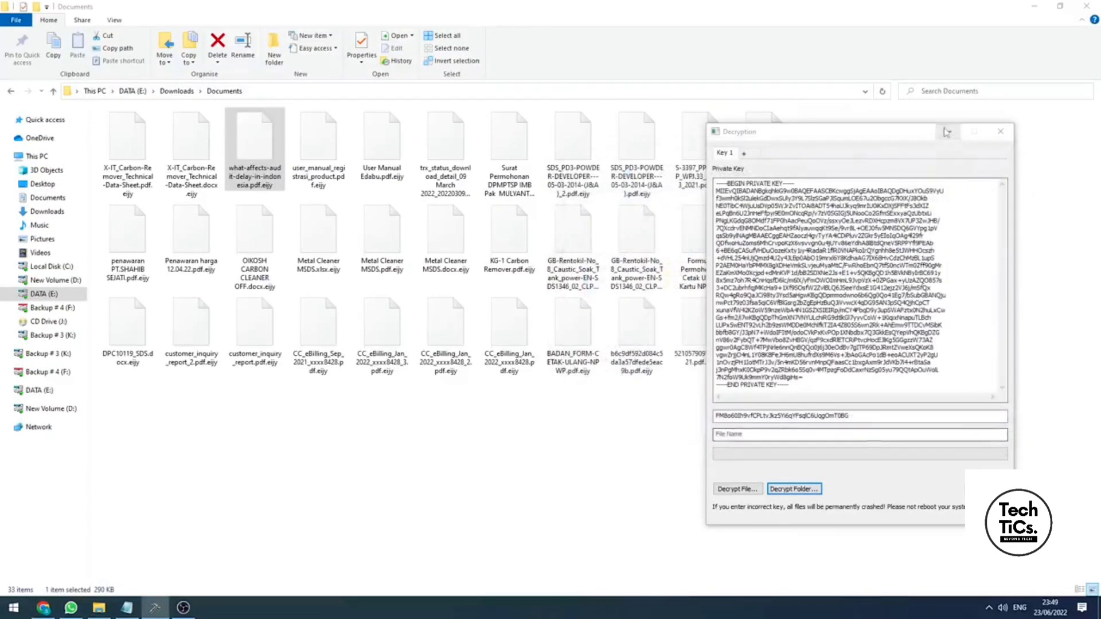
# - Minimize the Decryption tool, open the decrypted X-IT_Carbon-Remover_Technical-Data-Sheet PDF to check it, and close it
pyautogui.click(948, 131)
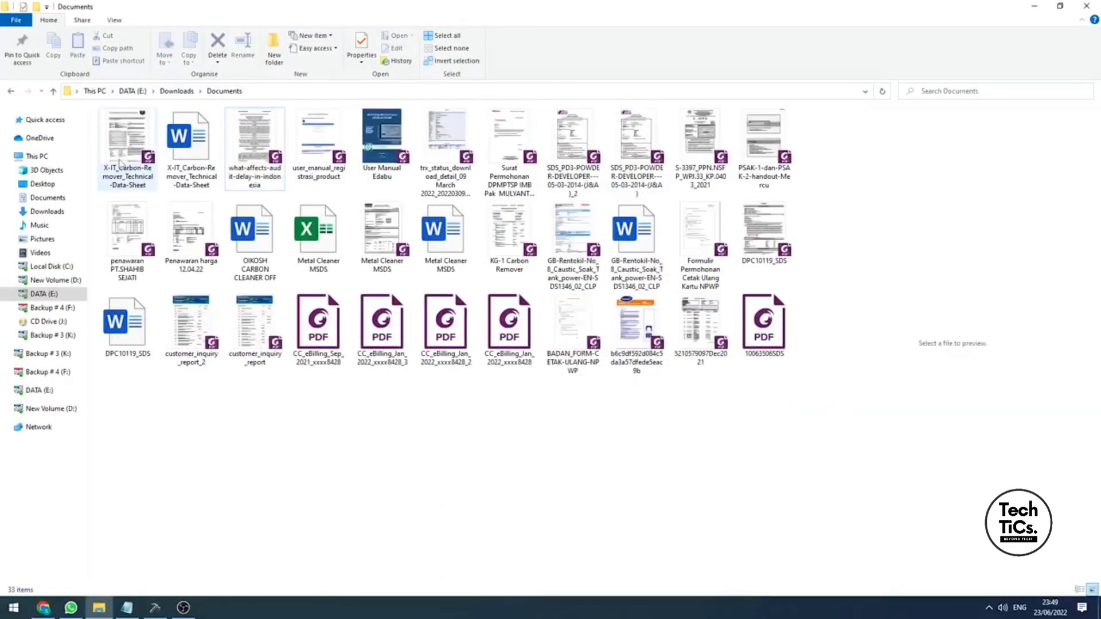
pyautogui.doubleClick(124, 143)
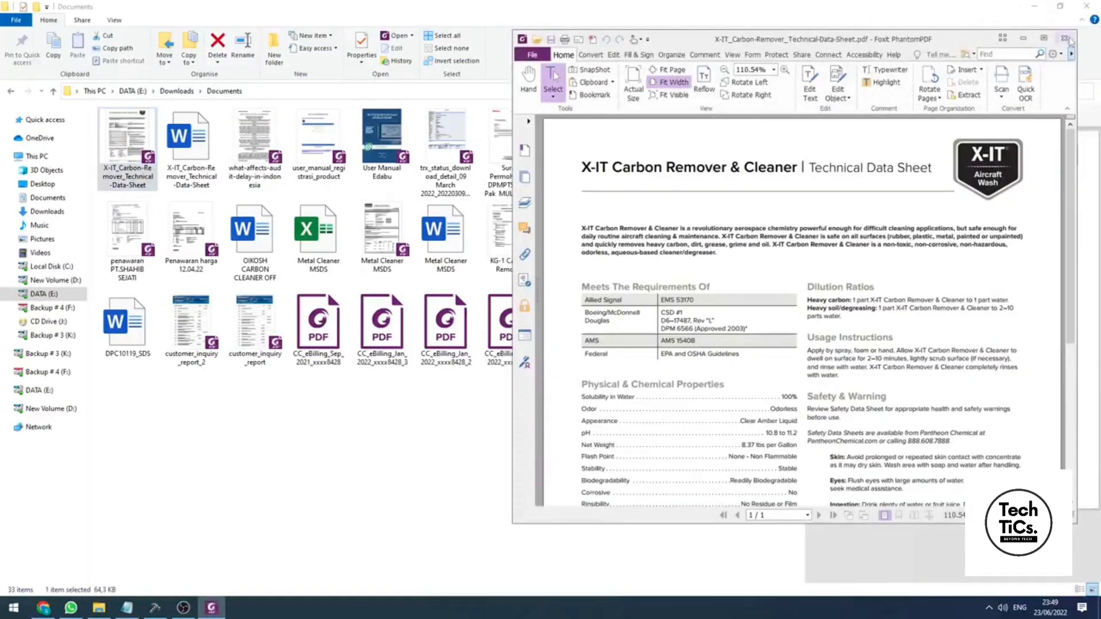
pyautogui.click(1066, 39)
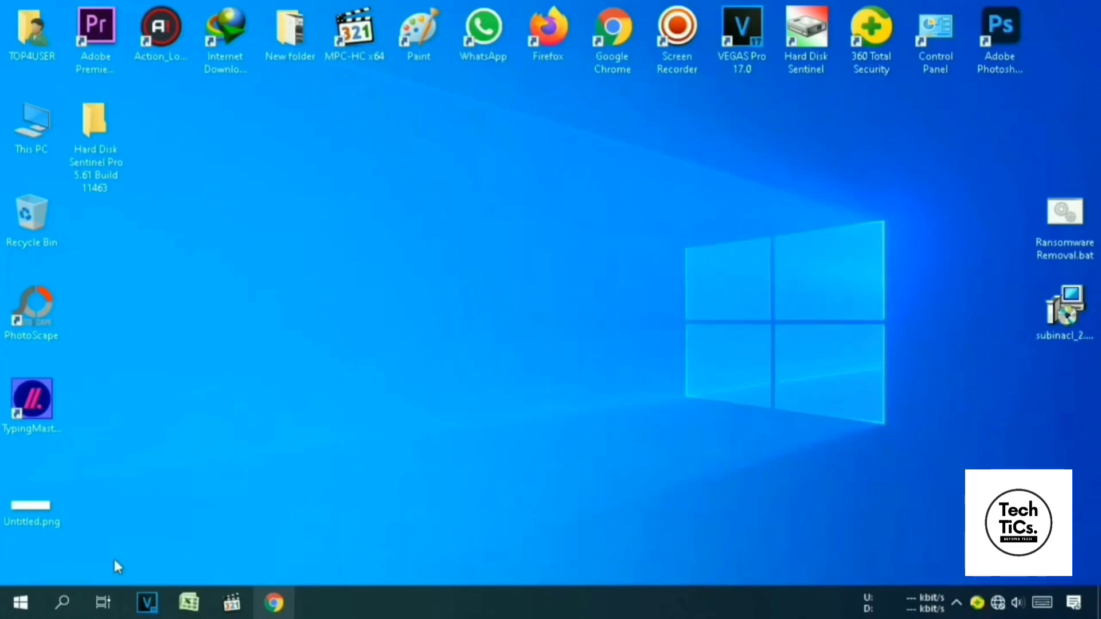
# - Search for folder options and set File Explorer Options to show hidden files, folders, and drives
pyautogui.click(70, 602)
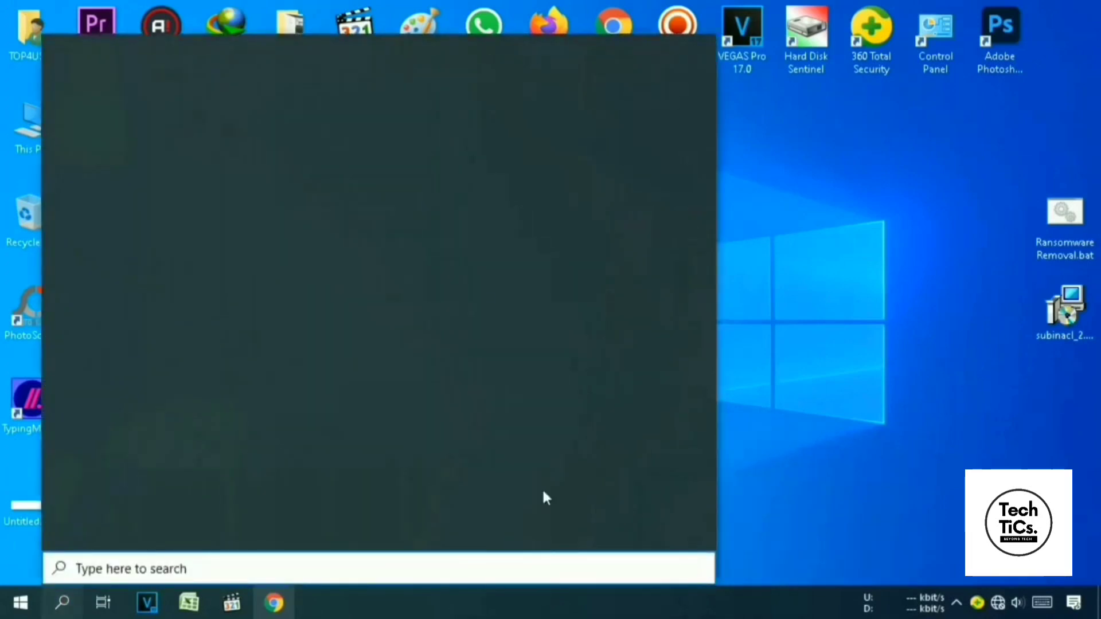
pyautogui.write('folder')
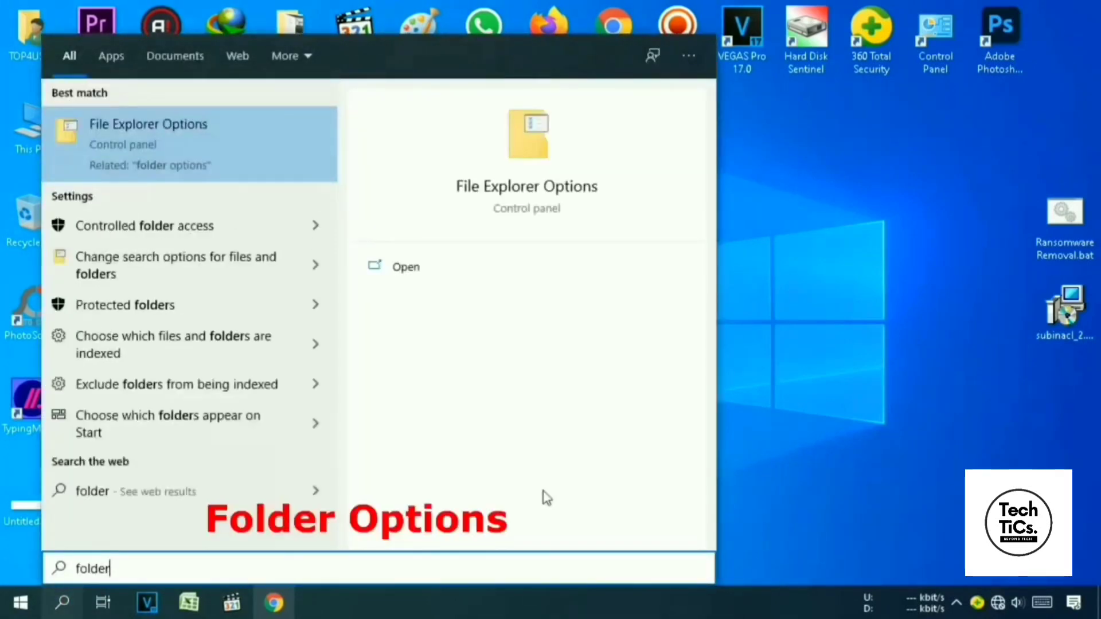
pyautogui.write(' options')
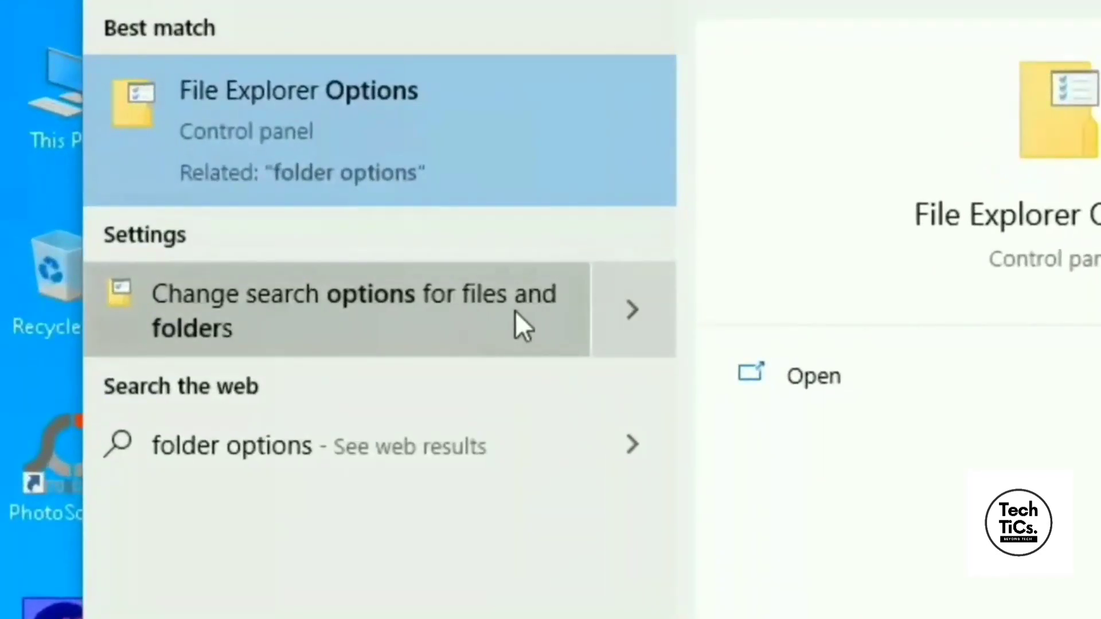
pyautogui.click(410, 316)
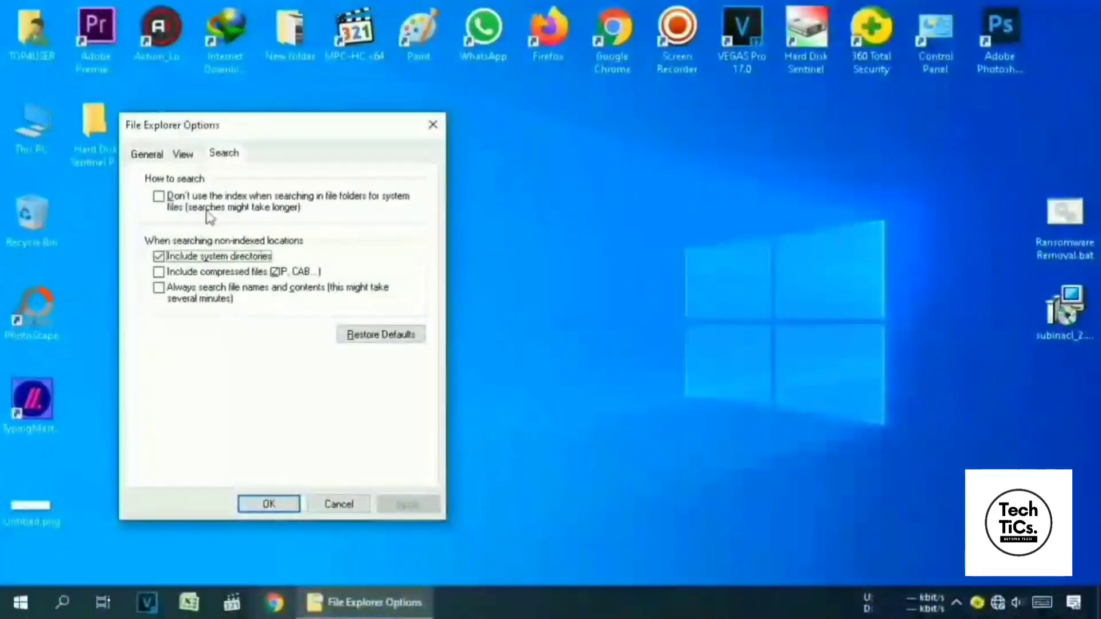
pyautogui.moveTo(191, 125); pyautogui.dragTo(274, 125)
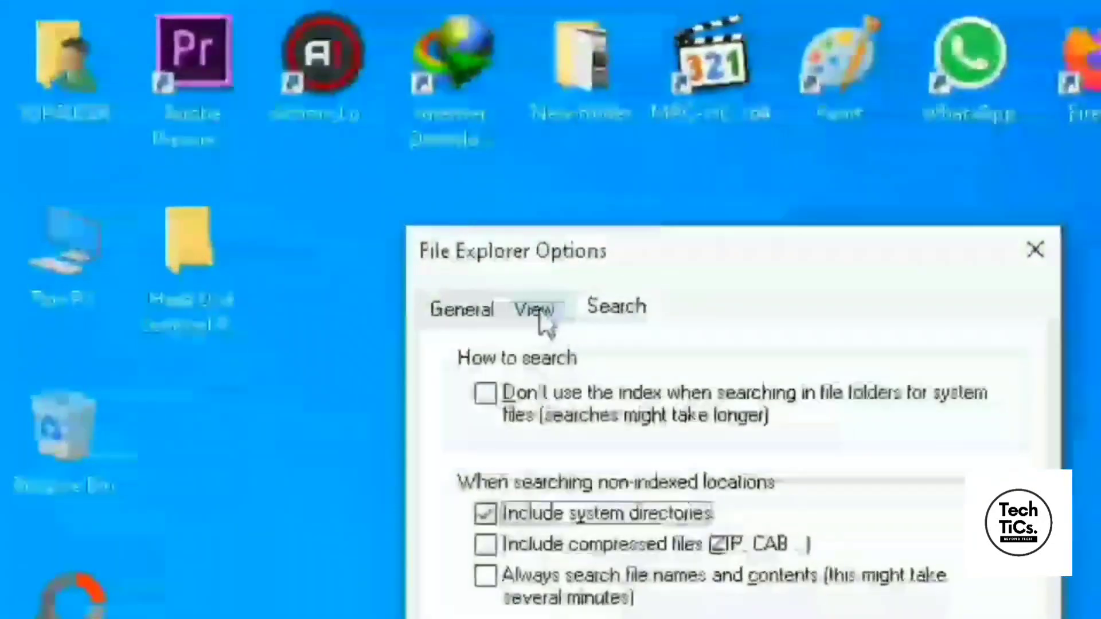
pyautogui.click(269, 154)
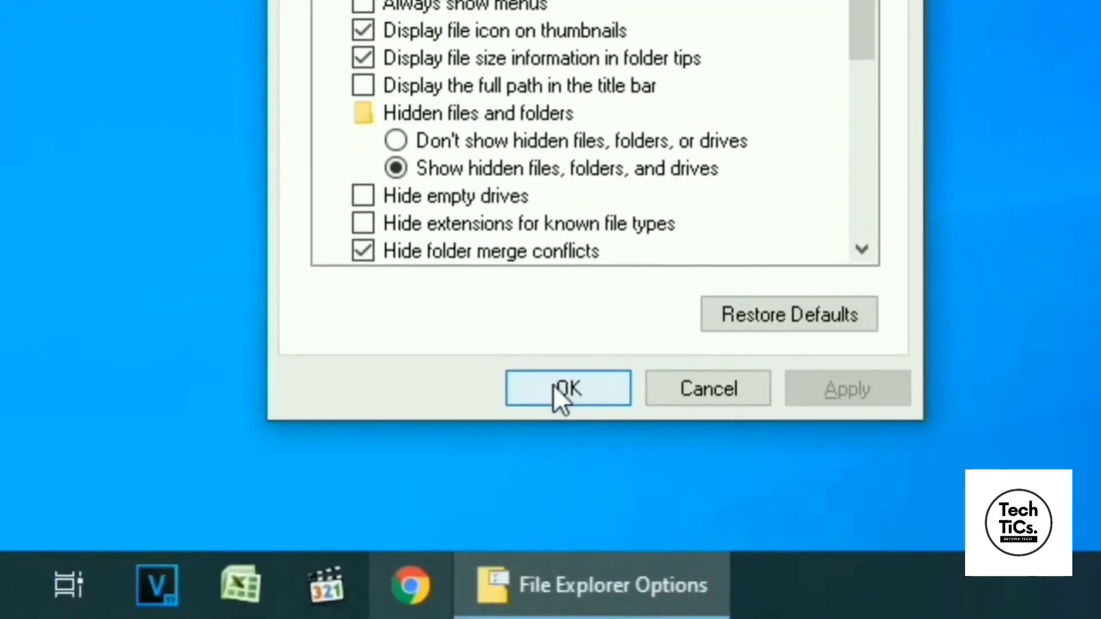
pyautogui.click(560, 523)
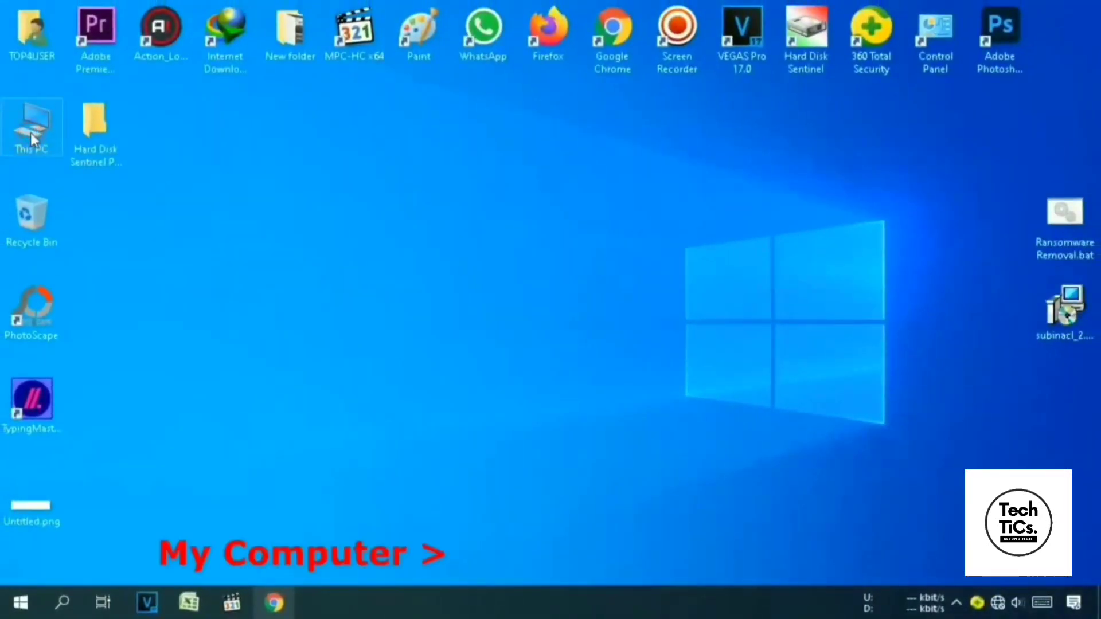
# - Open the folder C:\Windows\System32\drivers\etc from This PC
pyautogui.doubleClick(32, 138)
pyautogui.doubleClick(228, 338)
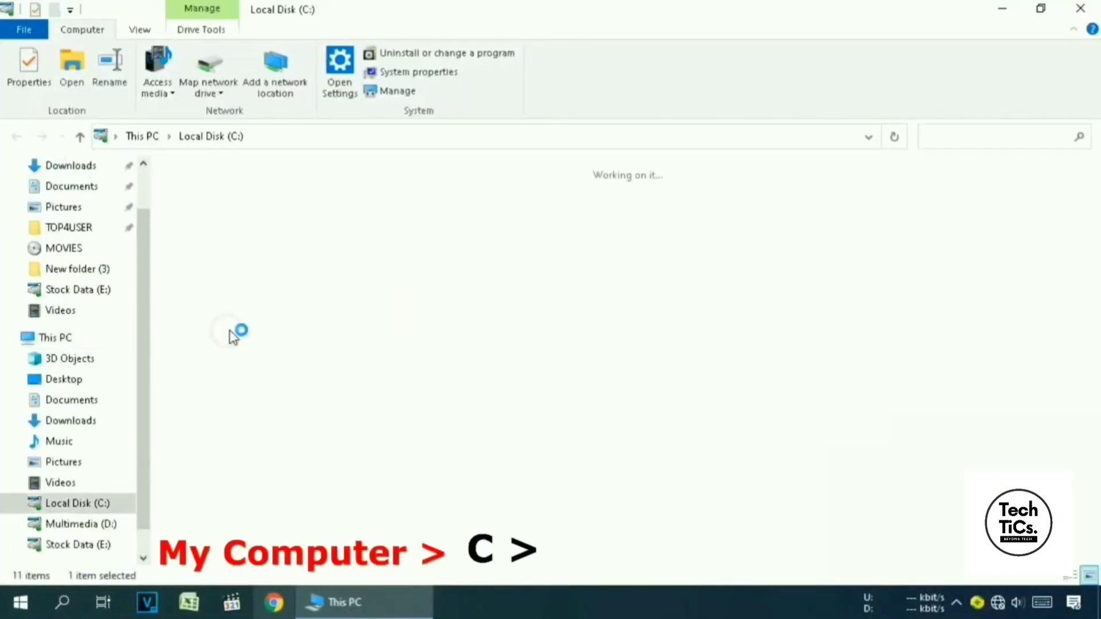
pyautogui.doubleClick(597, 327)
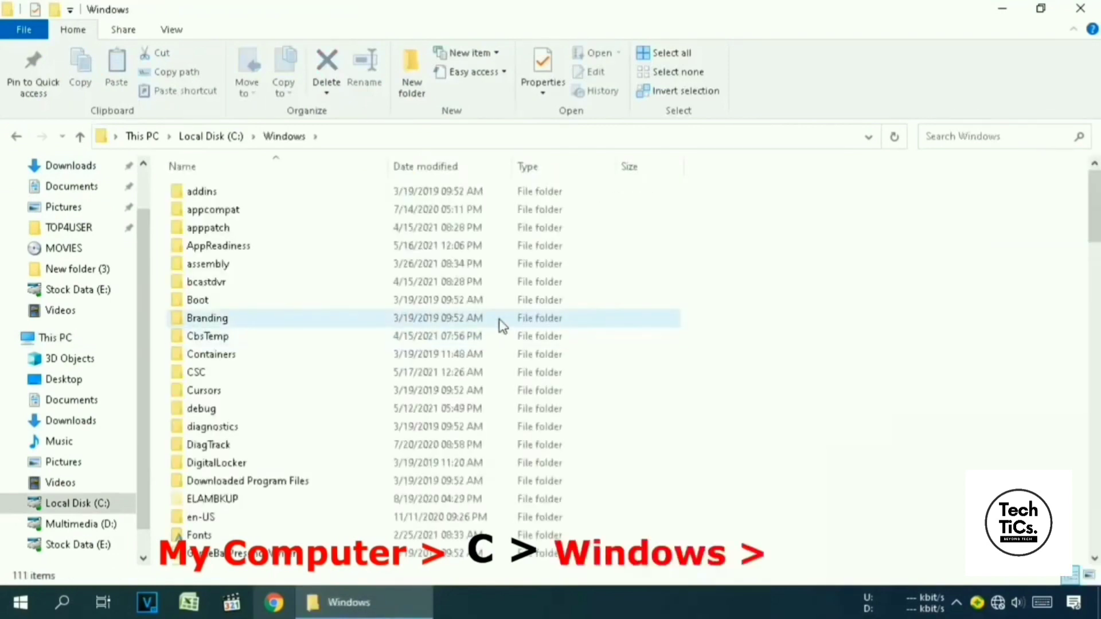
pyautogui.press('s')
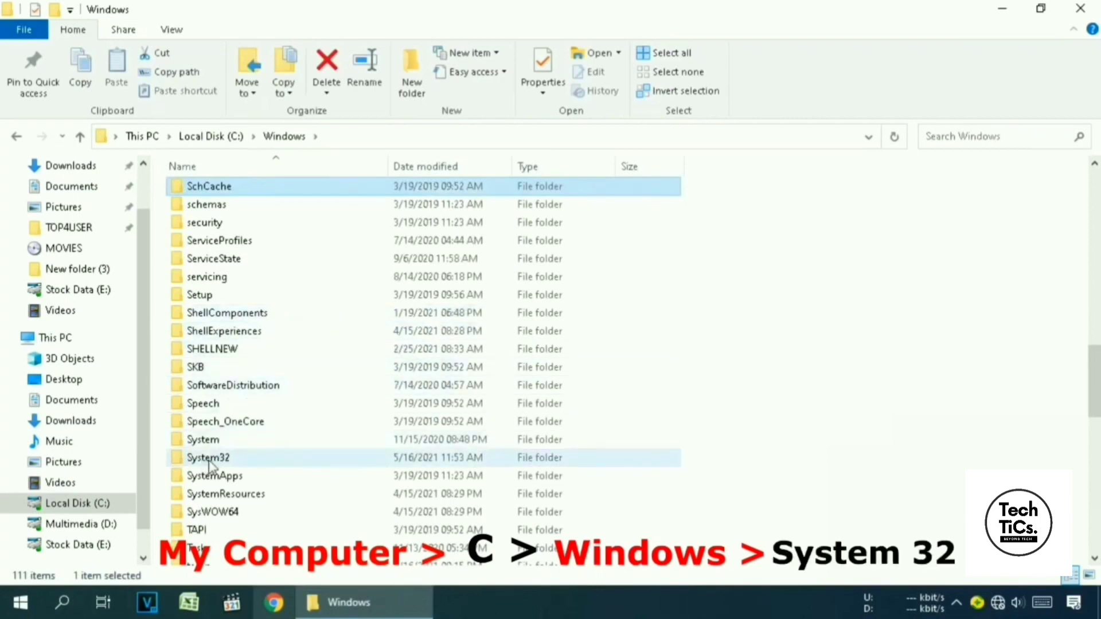
pyautogui.doubleClick(297, 458)
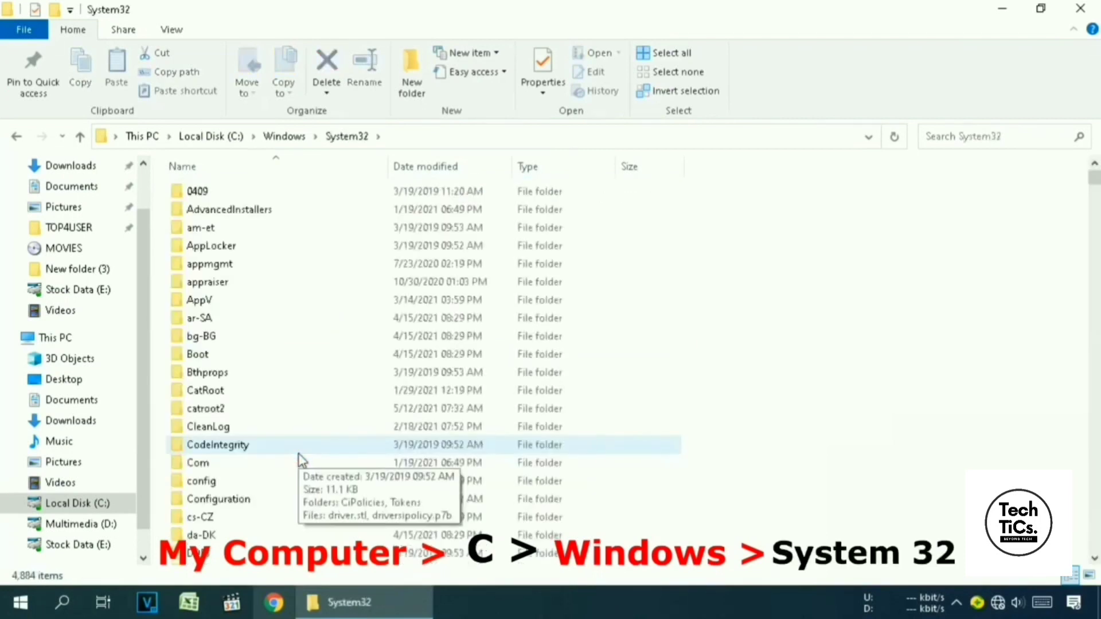
pyautogui.press('d')
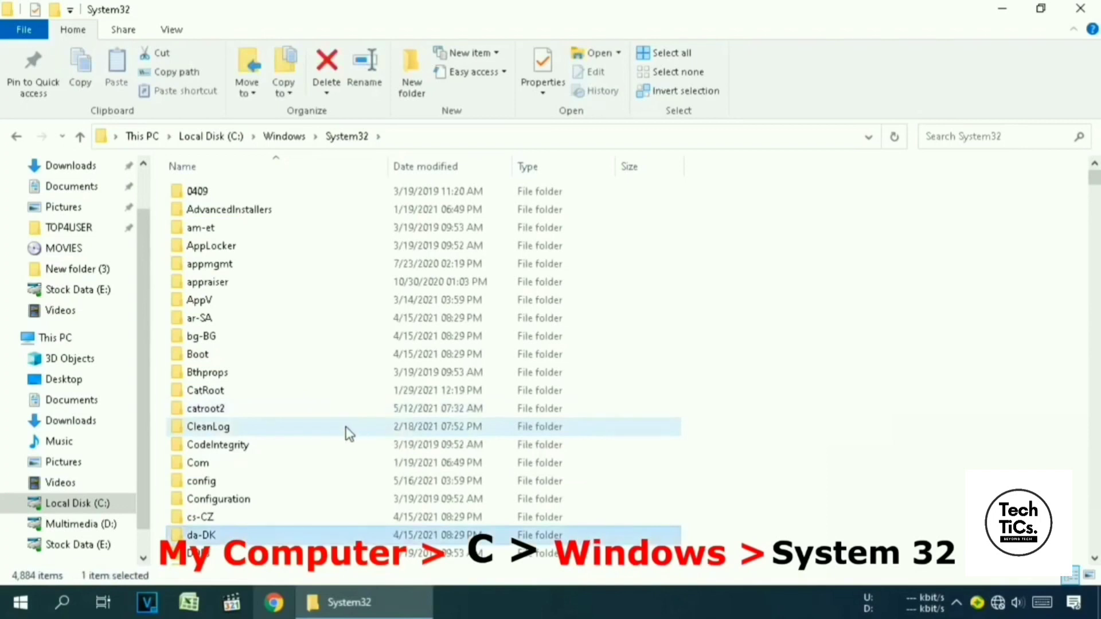
pyautogui.scroll(-4, 344, 423)
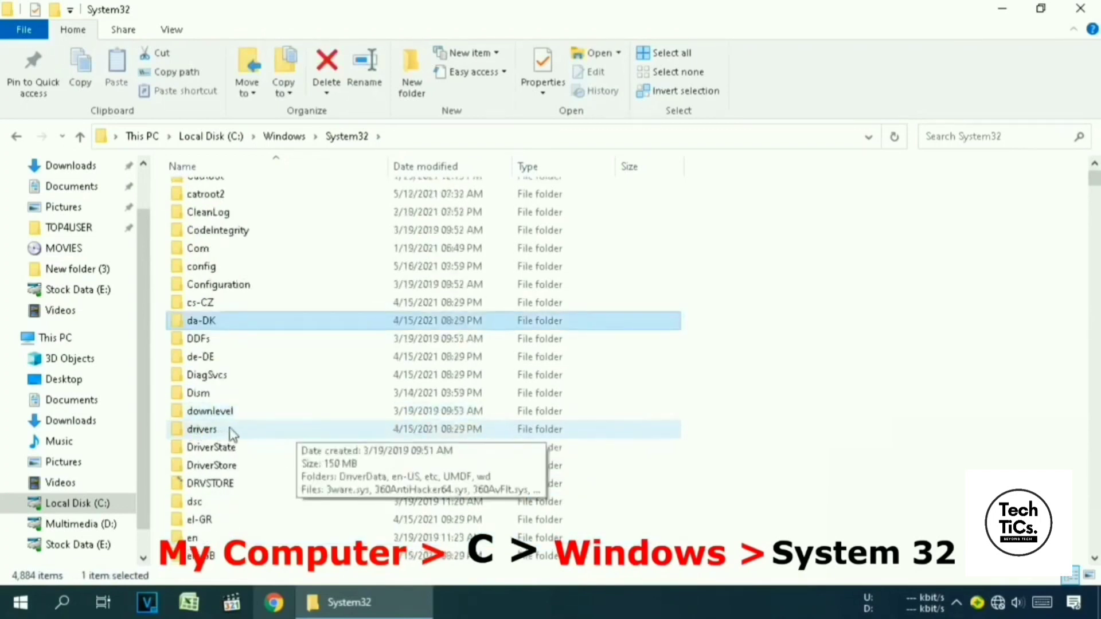
pyautogui.doubleClick(330, 431)
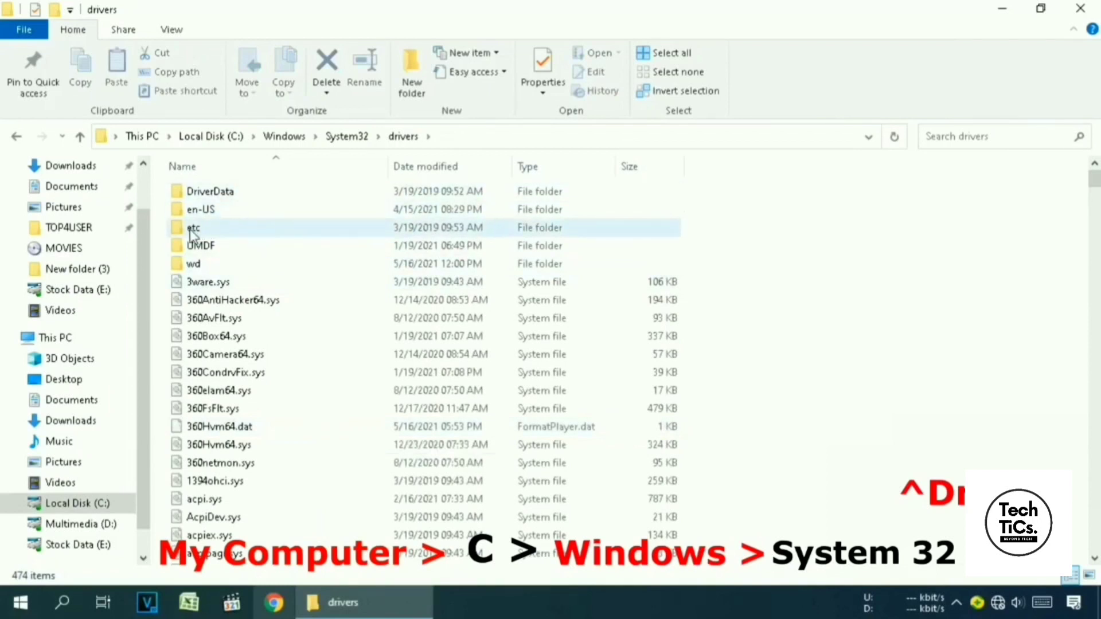
pyautogui.doubleClick(281, 229)
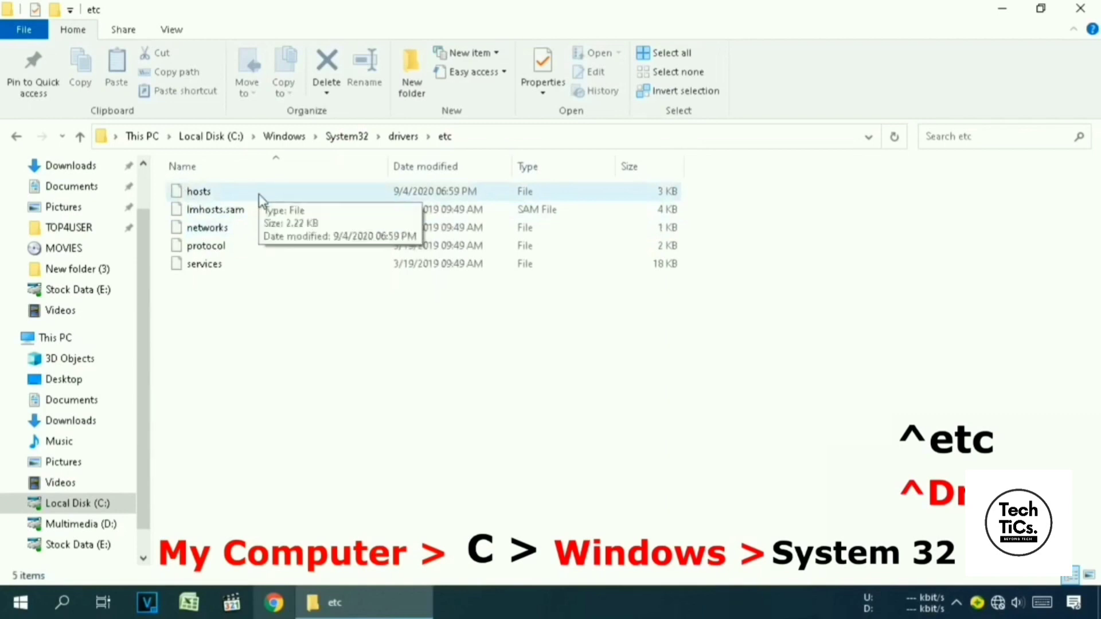
# - Open the hosts file with Notepad and maximize its window
pyautogui.doubleClick(225, 193)
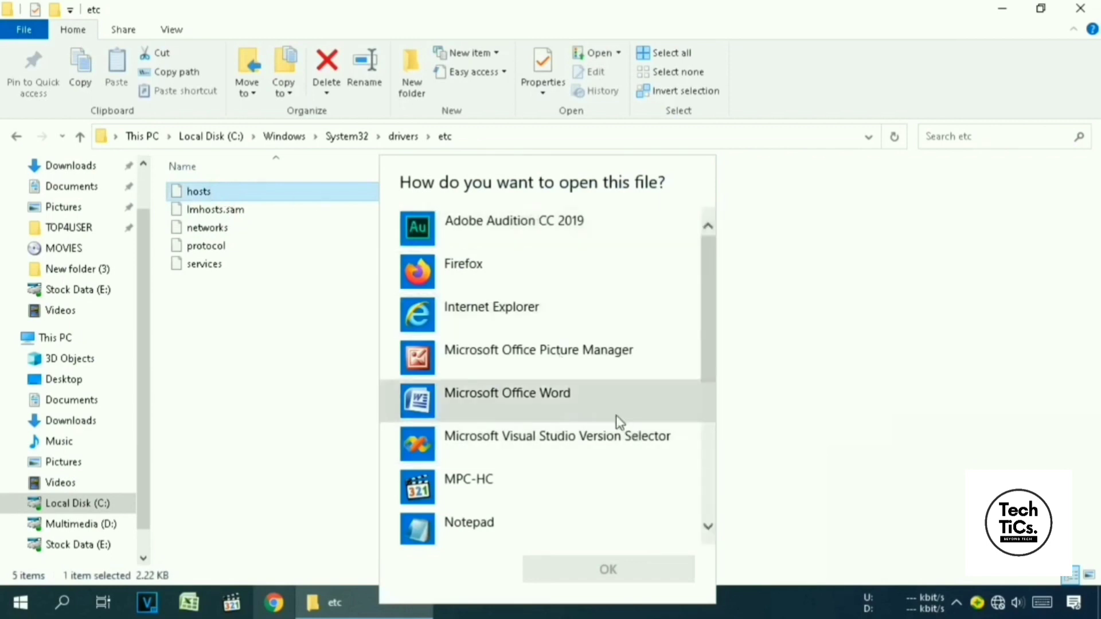
pyautogui.click(520, 523)
pyautogui.click(665, 576)
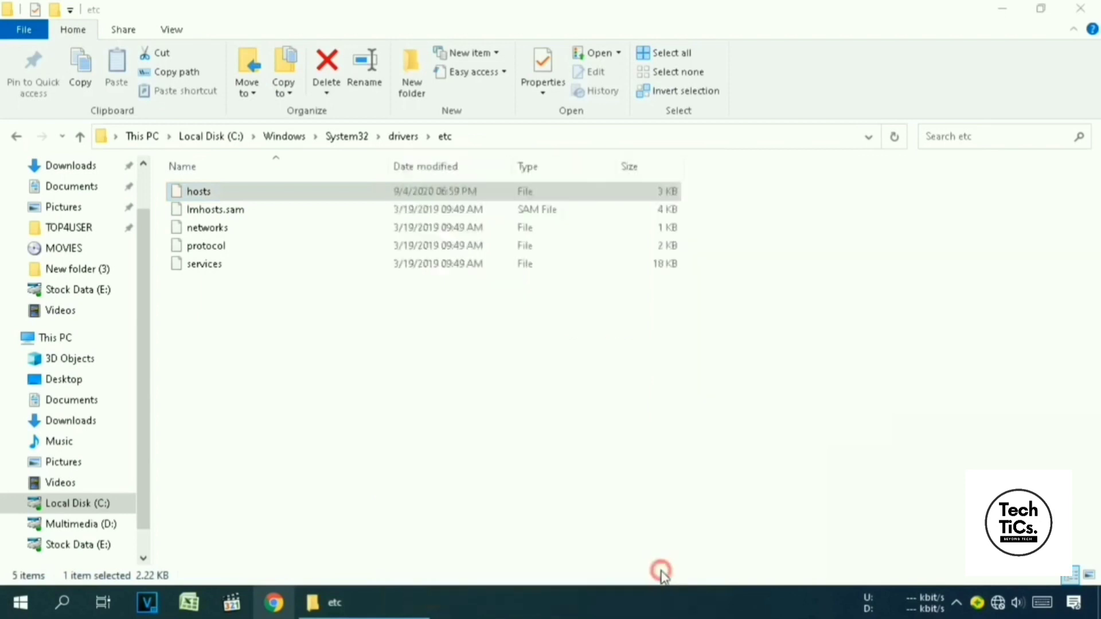
pyautogui.moveTo(960, 138); pyautogui.dragTo(737, 45)
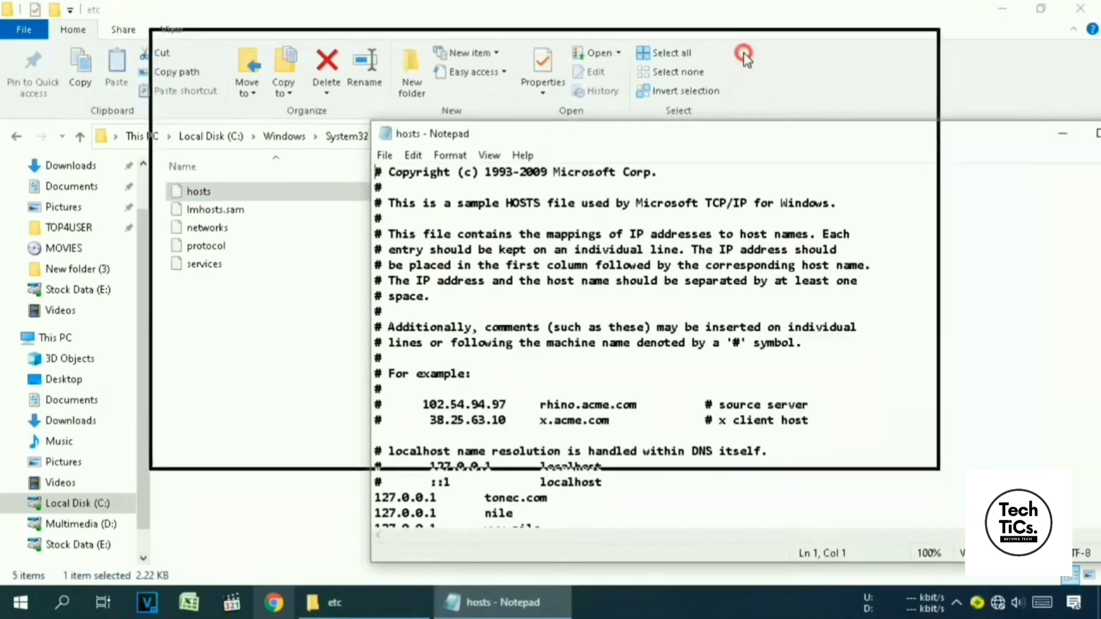
pyautogui.click(877, 42)
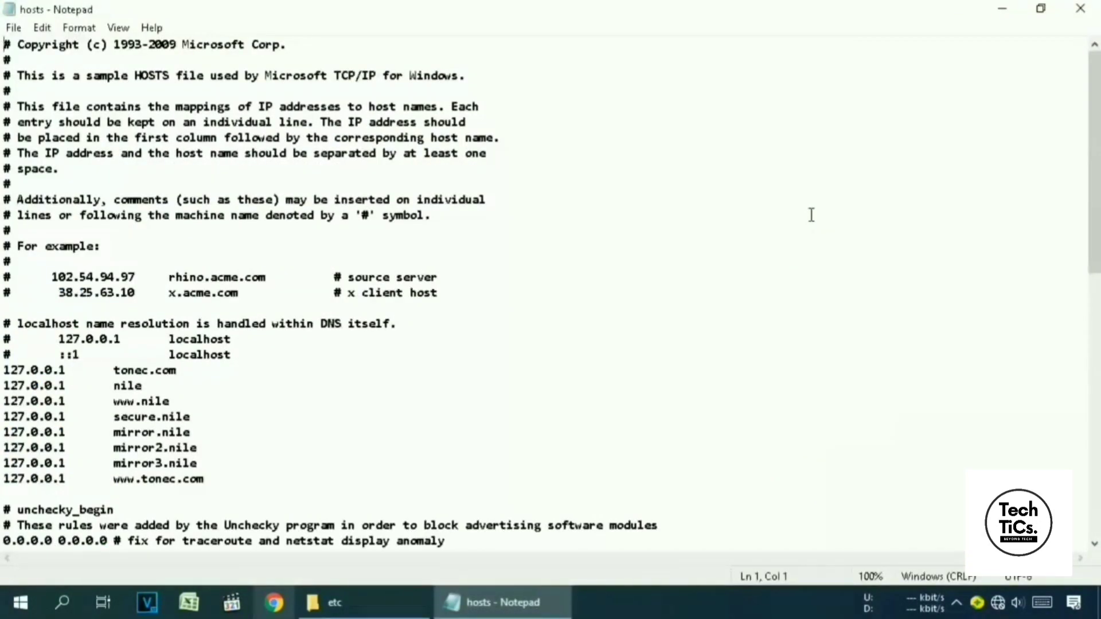
# - Delete all host entries below the commented localhost lines, from 127.0.0.1 tonec.com through # unchecky_end
pyautogui.click(6, 370)
pyautogui.moveTo(5, 370); pyautogui.dragTo(229, 566)
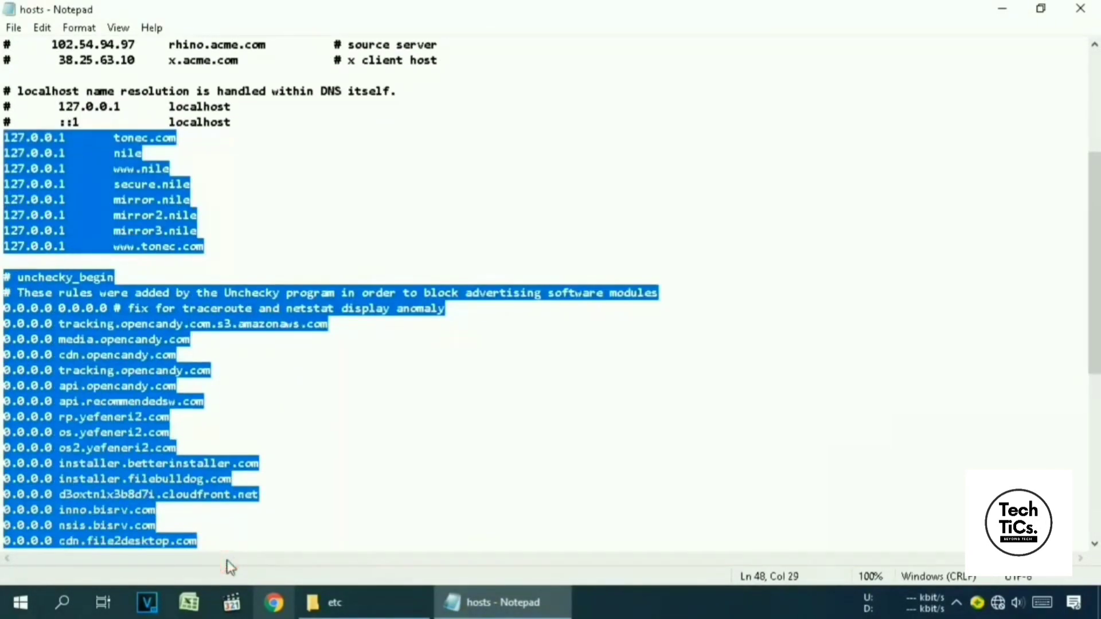
pyautogui.press('Delete')
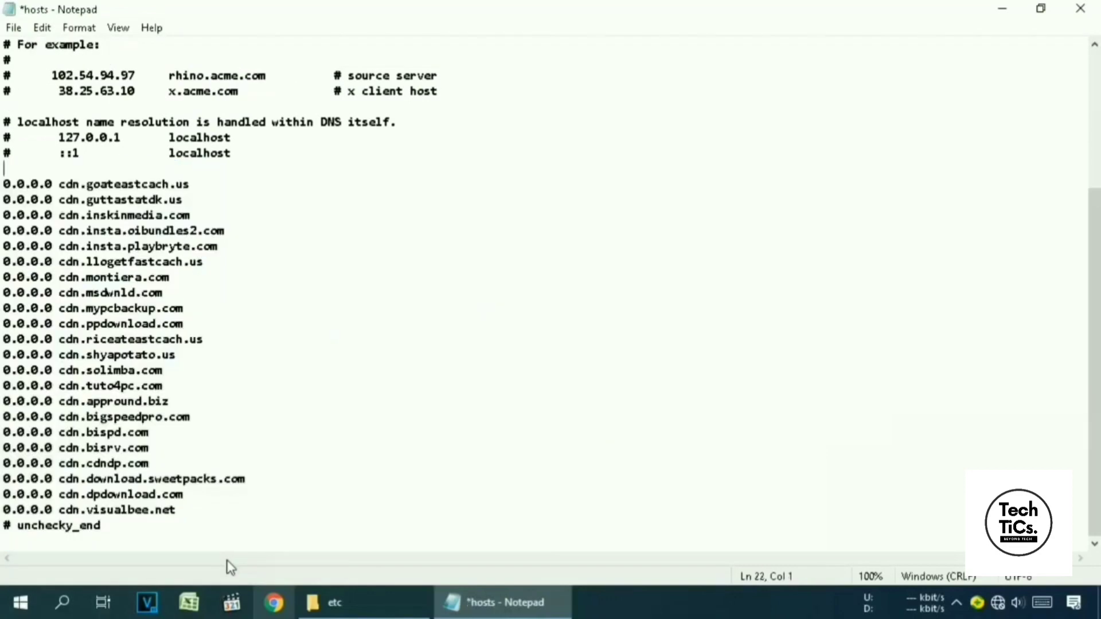
pyautogui.moveTo(5, 184); pyautogui.dragTo(319, 539)
pyautogui.press('Delete')
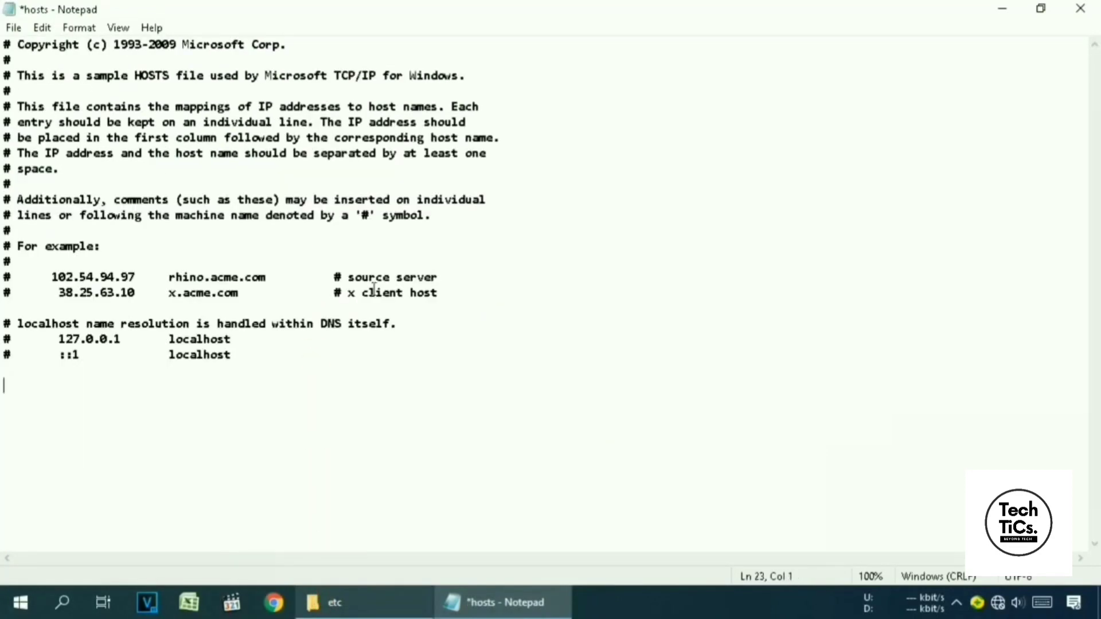
# - Try to close the edited hosts file, dismiss the save prompt, and minimize the Notepad and etc folder windows
pyautogui.click(1081, 9)
pyautogui.click(503, 312)
pyautogui.click(1003, 8)
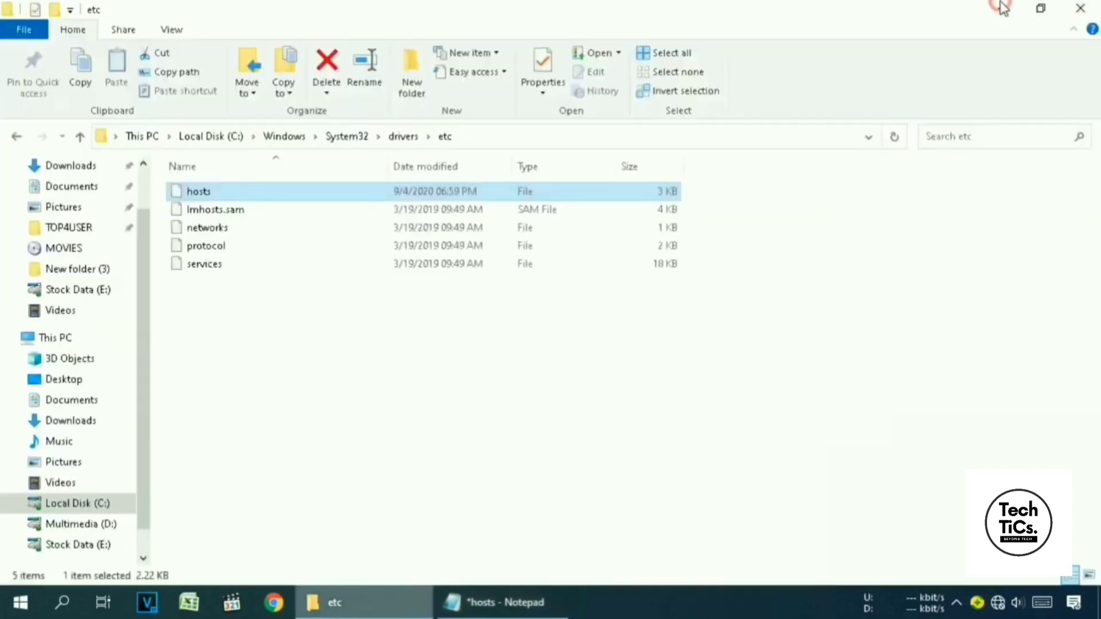
pyautogui.click(1002, 9)
# - Open the Windows Prefetch folder by running the prefetch command from the Run dialog
pyautogui.click(64, 601)
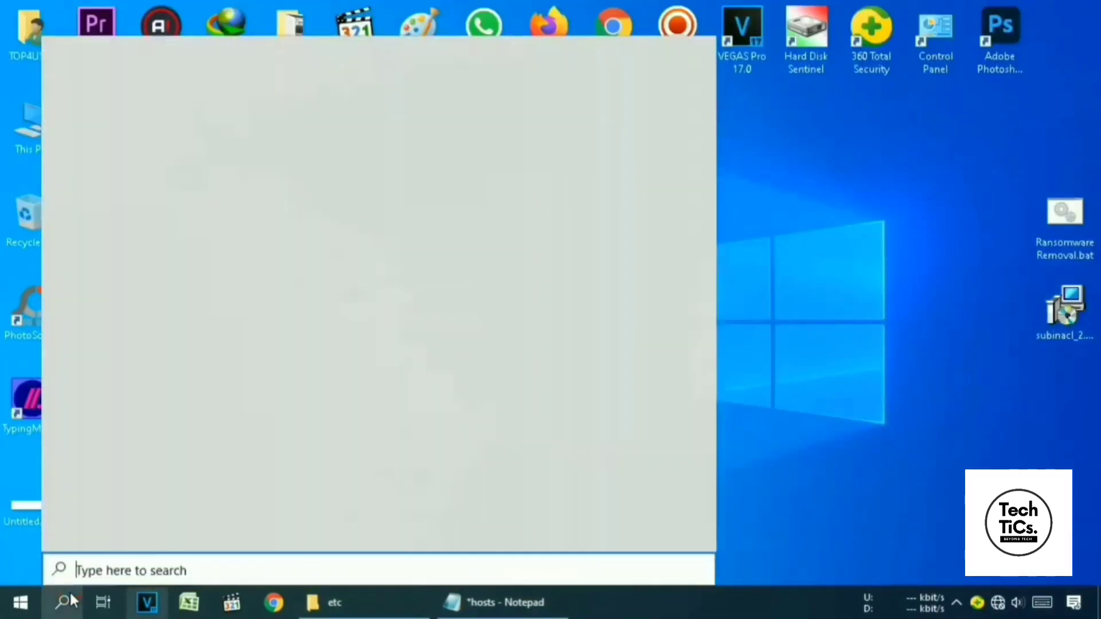
pyautogui.write('run')
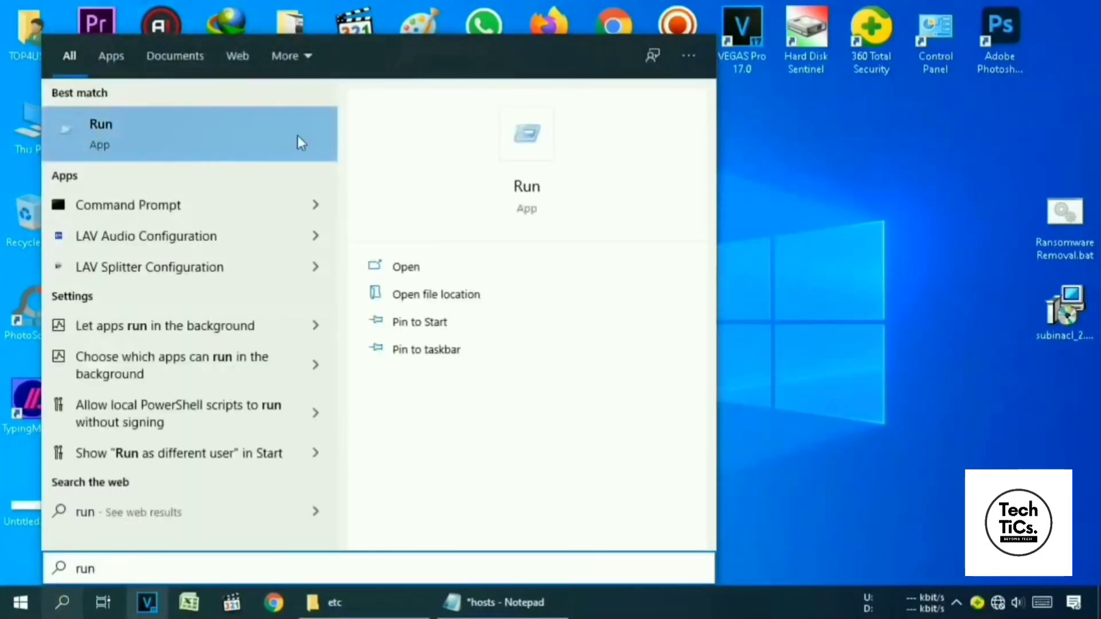
pyautogui.click(255, 136)
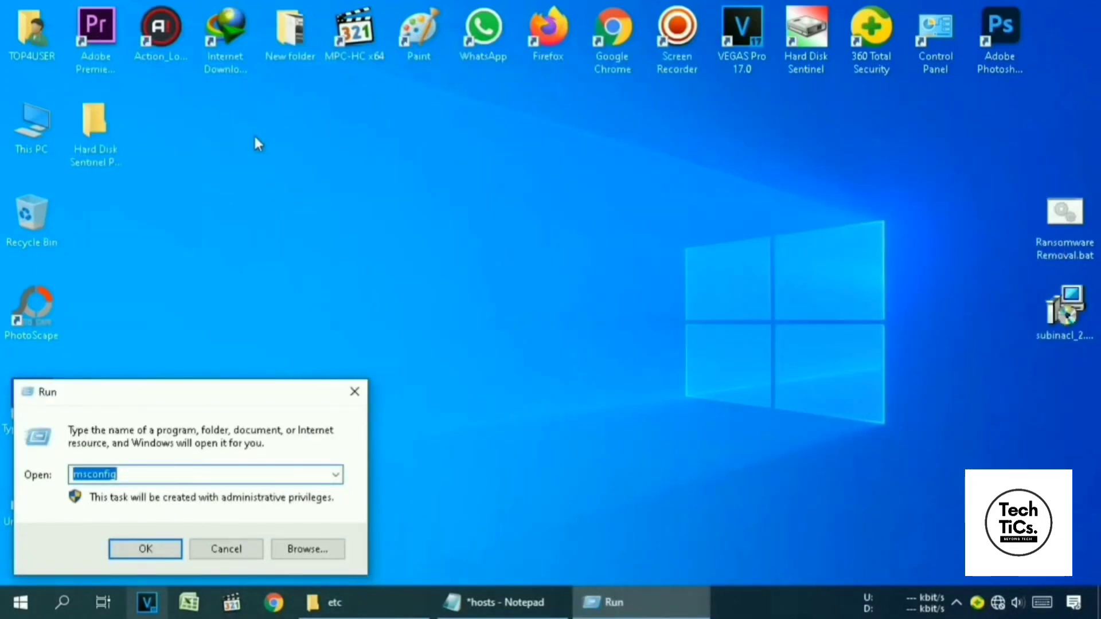
pyautogui.write('prefetch')
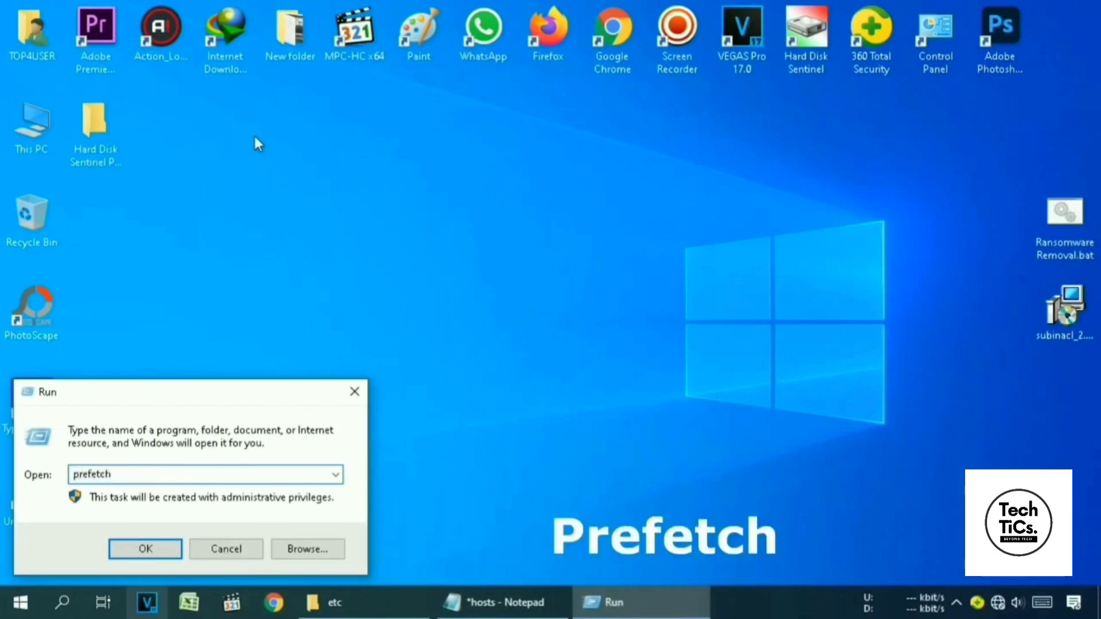
pyautogui.press('Return')
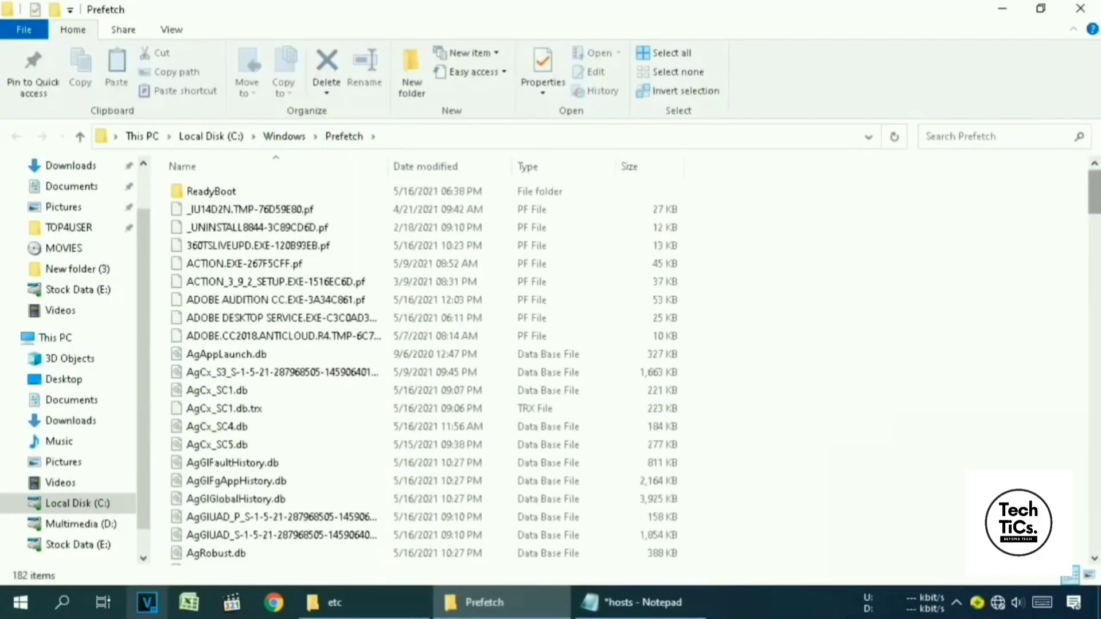
# - Delete all items in the Prefetch folder, skipping the file in use, and close the folder window
pyautogui.scroll(-5, 862, 236)
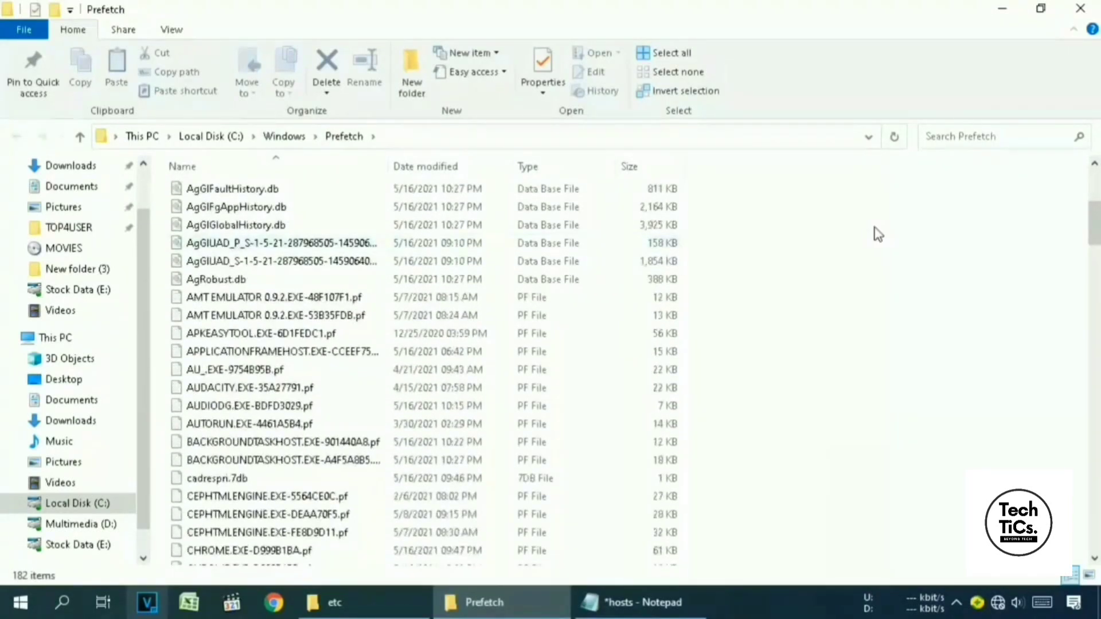
pyautogui.hotkey('ctrl', 'a')
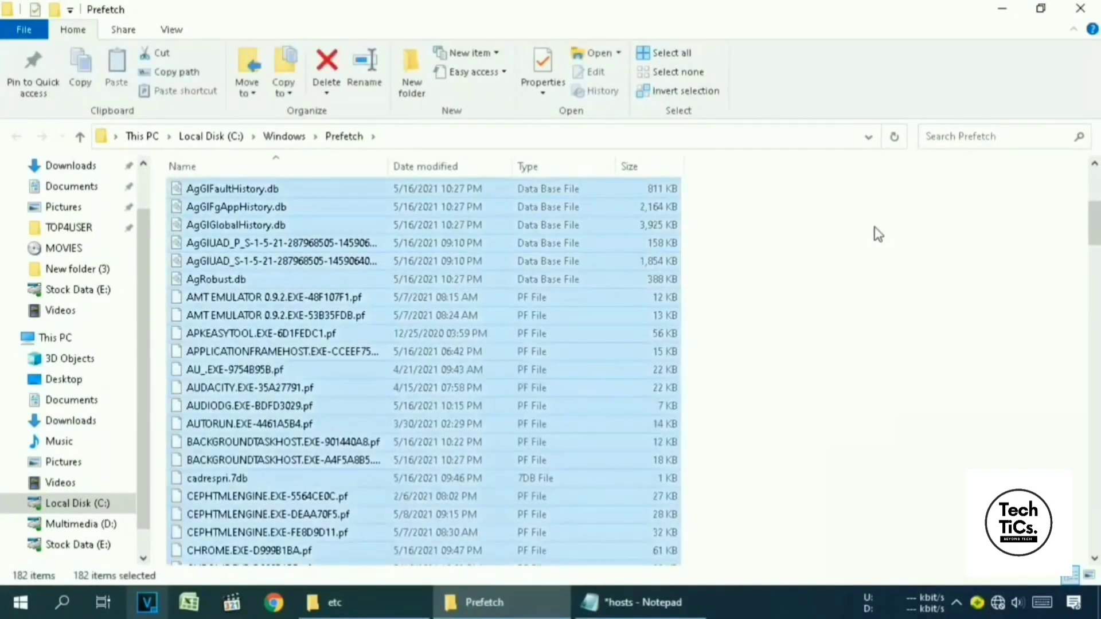
pyautogui.press('Delete')
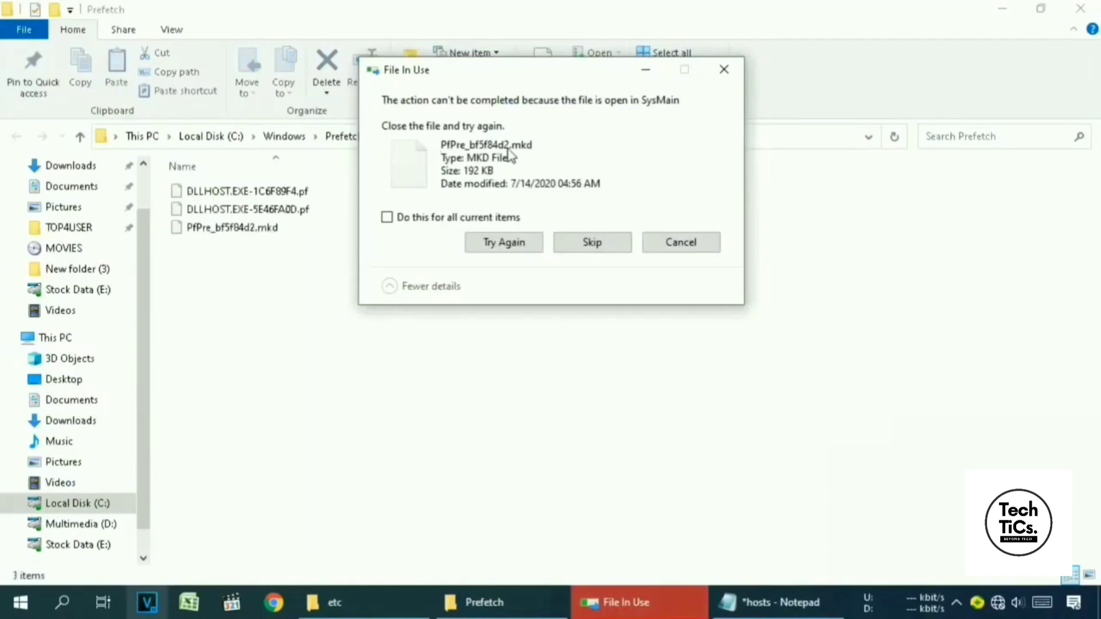
pyautogui.click(601, 245)
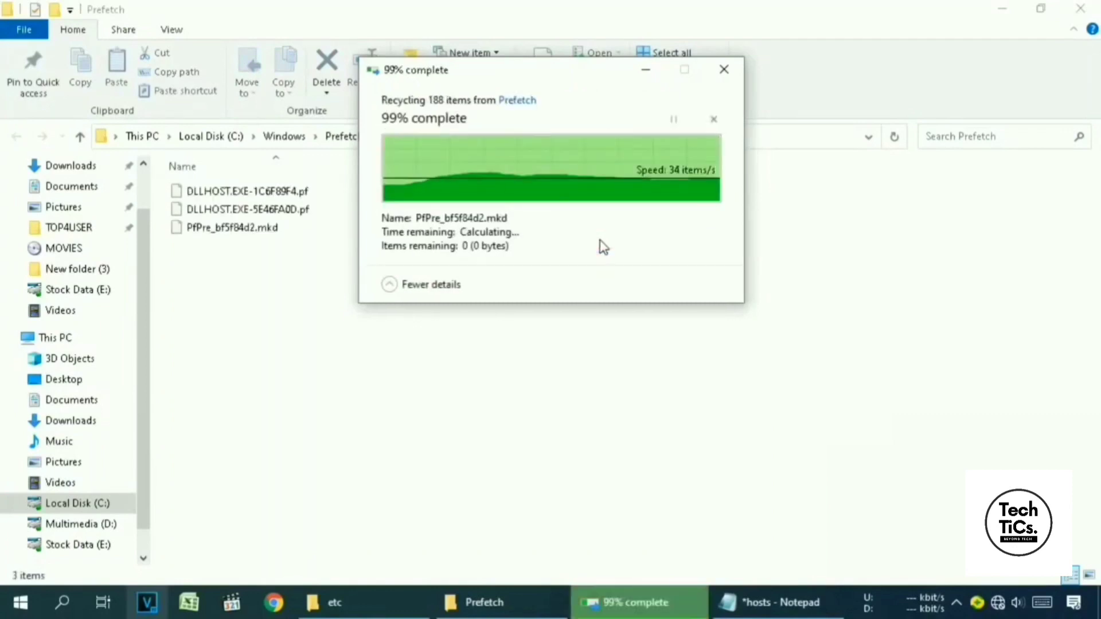
pyautogui.click(1080, 8)
# - Open the user's temporary files folder by running %temp% from the Run dialog
pyautogui.click(60, 610)
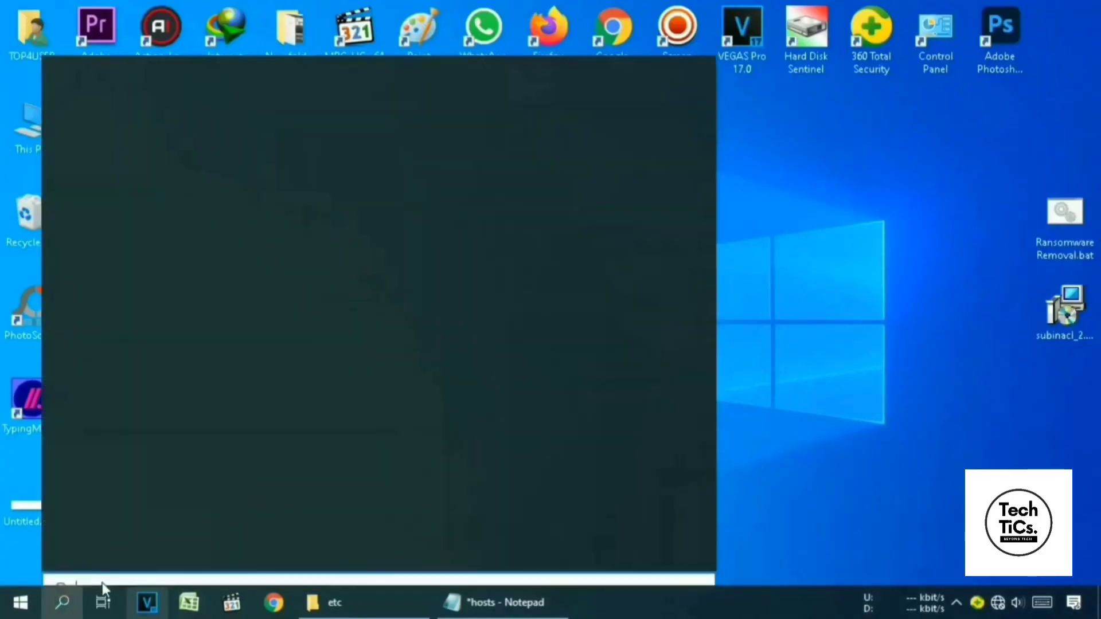
pyautogui.write('run')
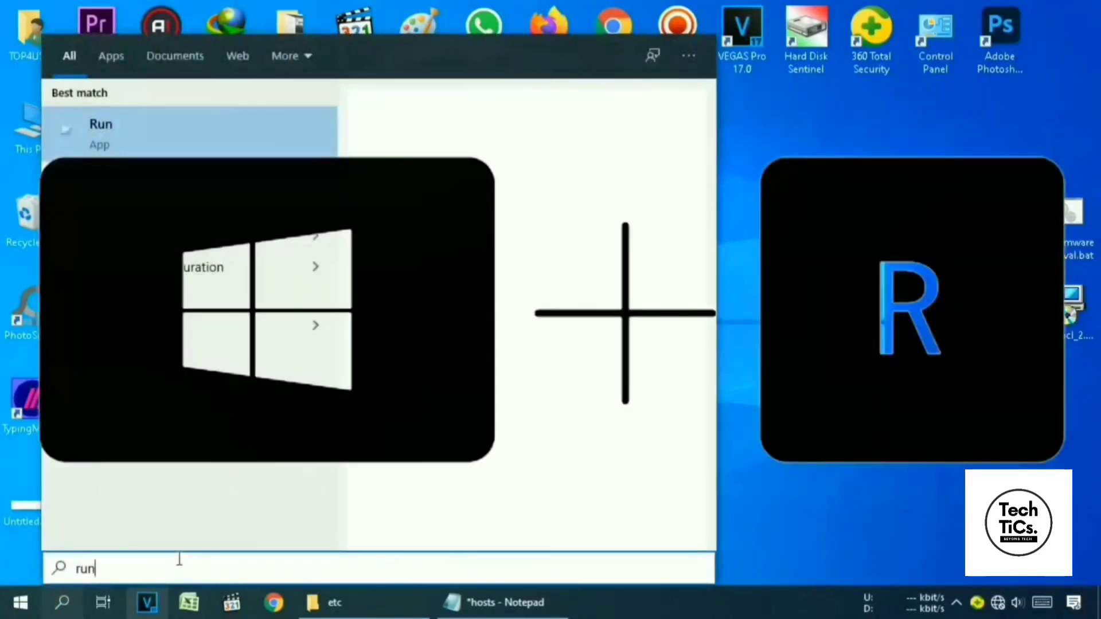
pyautogui.press('Return')
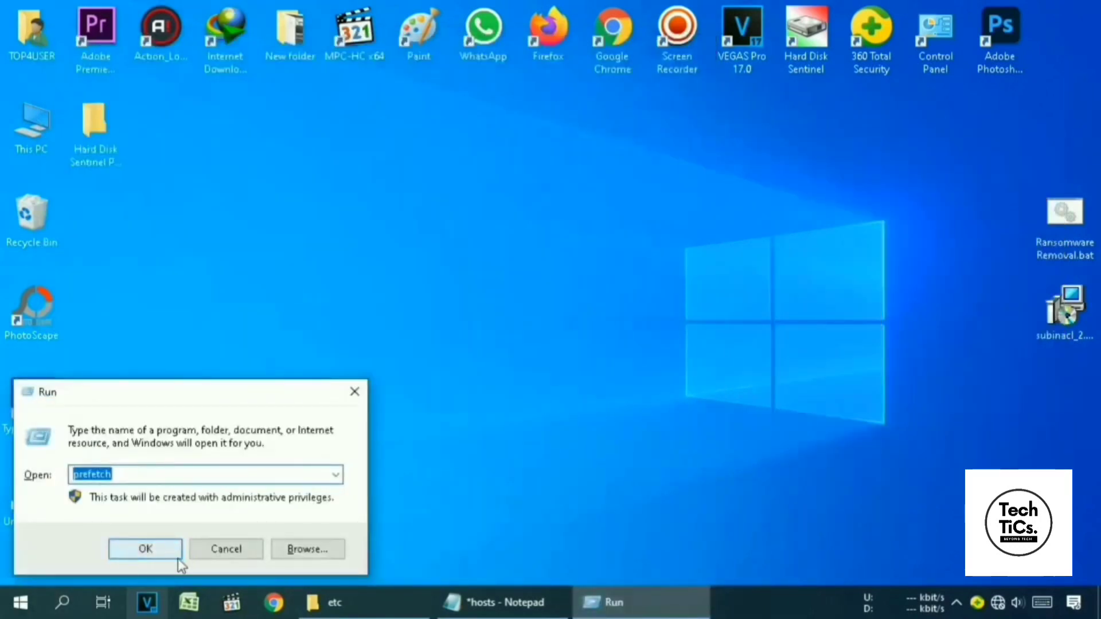
pyautogui.write('%')
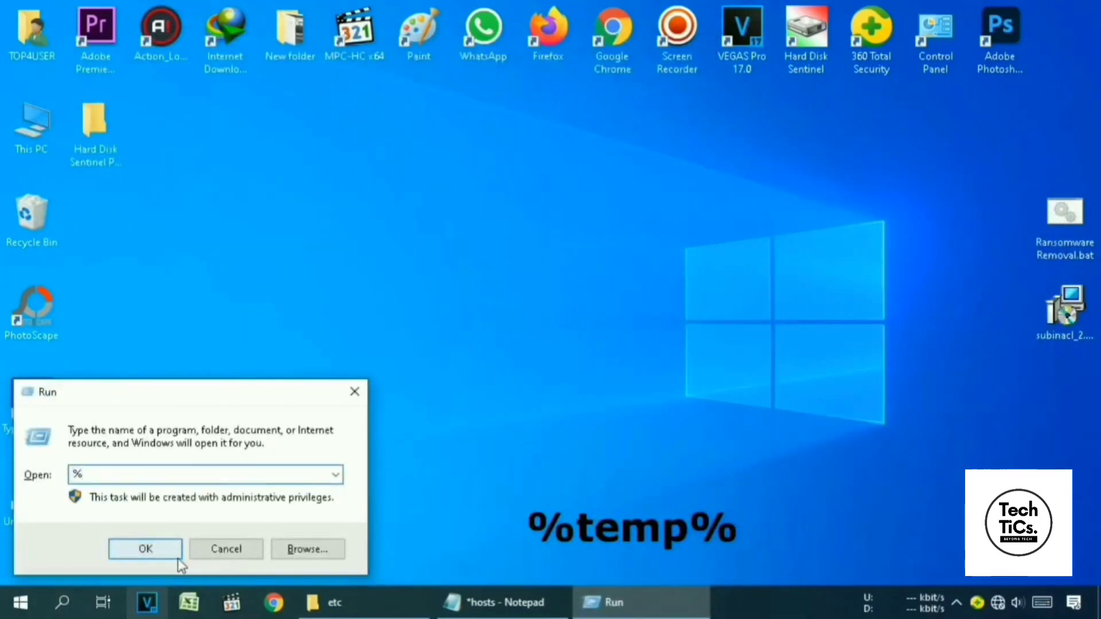
pyautogui.write('temp%')
pyautogui.click(177, 556)
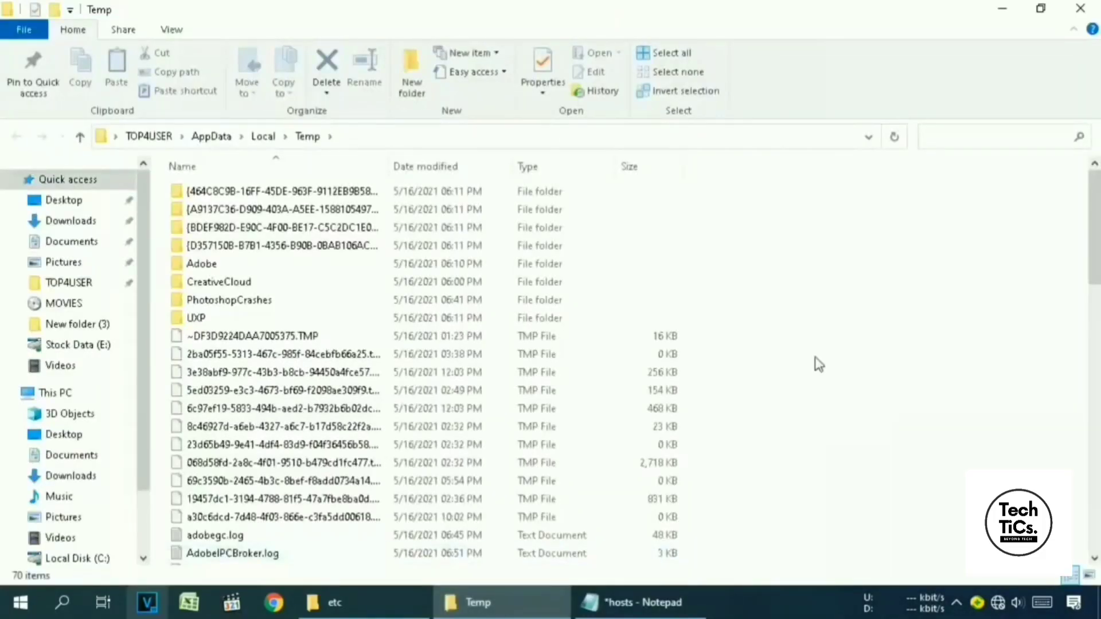
# - Delete everything in the Temp folder, skipping all files and folders that are in use
pyautogui.hotkey('ctrl', 'a')
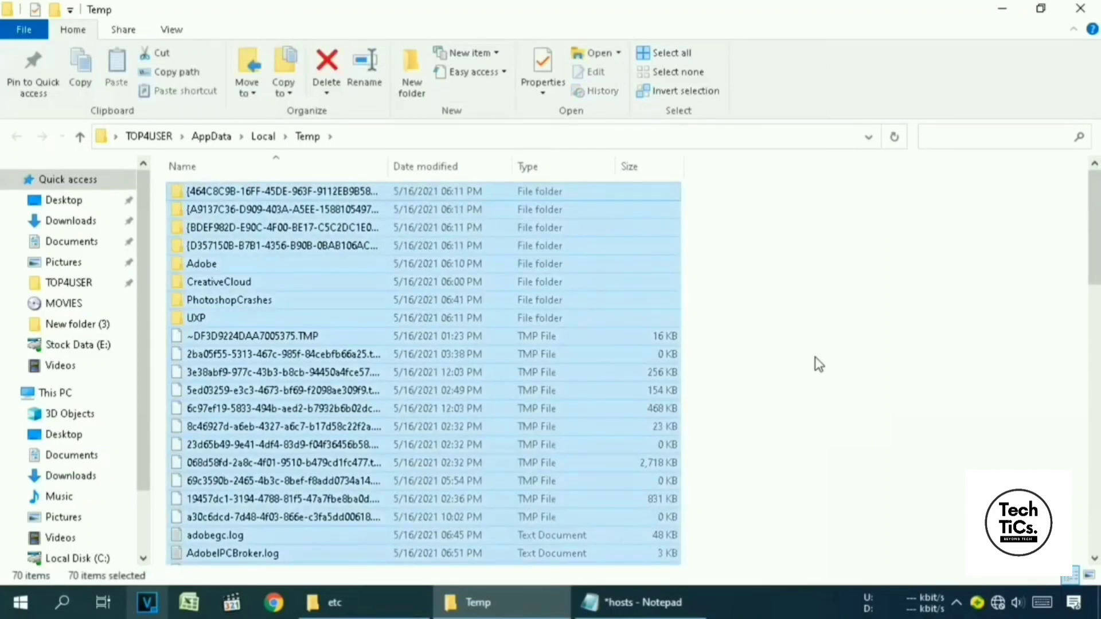
pyautogui.press('Delete')
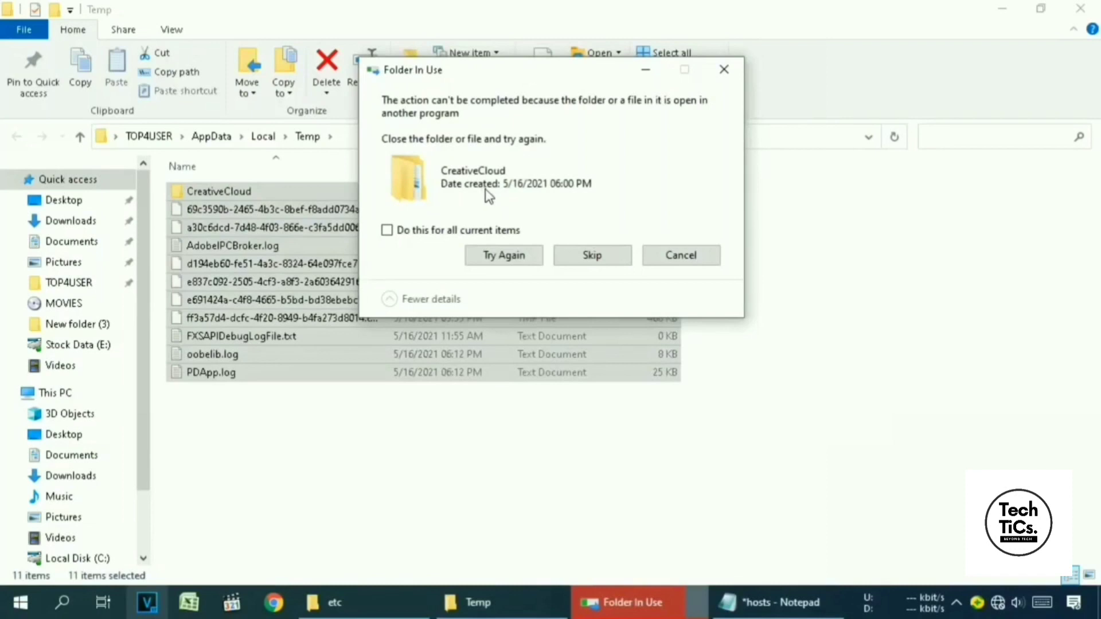
pyautogui.click(597, 261)
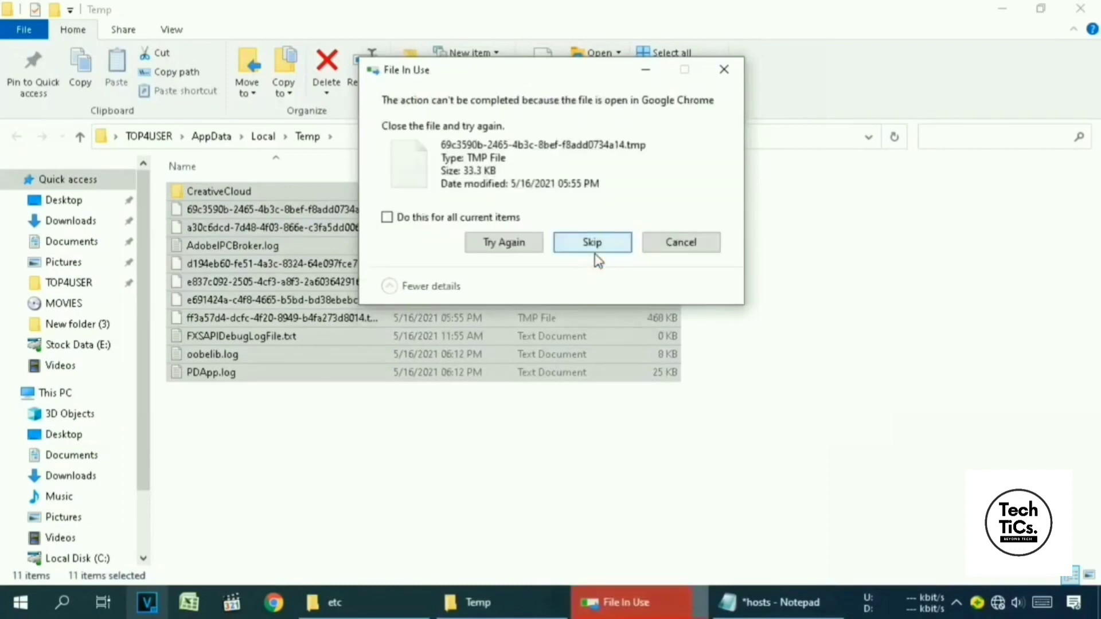
pyautogui.click(399, 217)
pyautogui.click(607, 246)
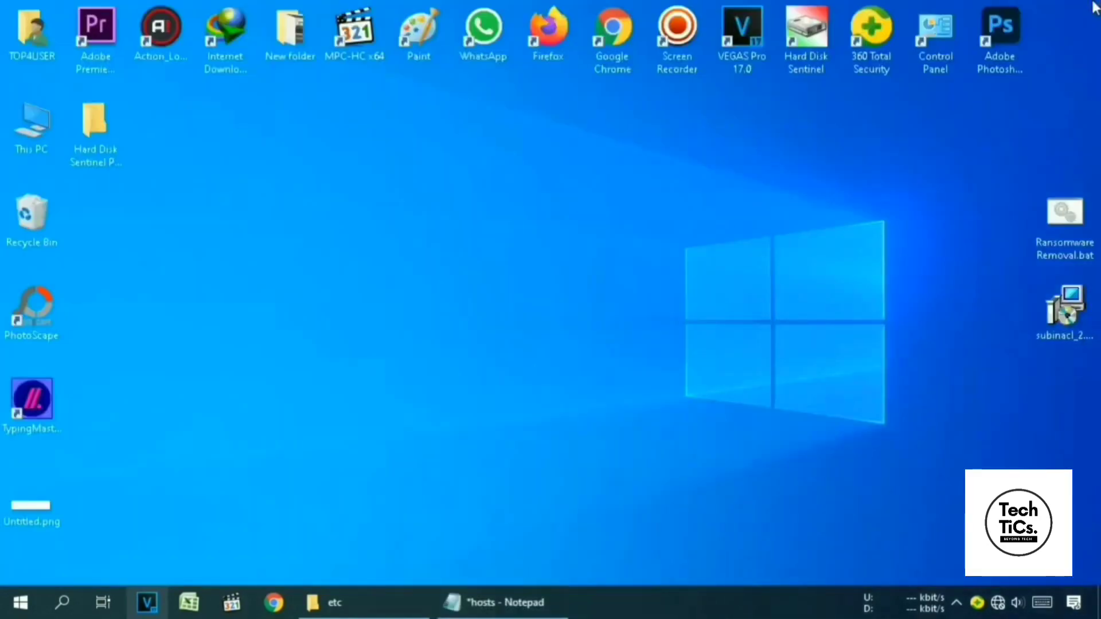
# - Open Task Manager and maximize its window to show the running processes
pyautogui.rightClick(717, 593)
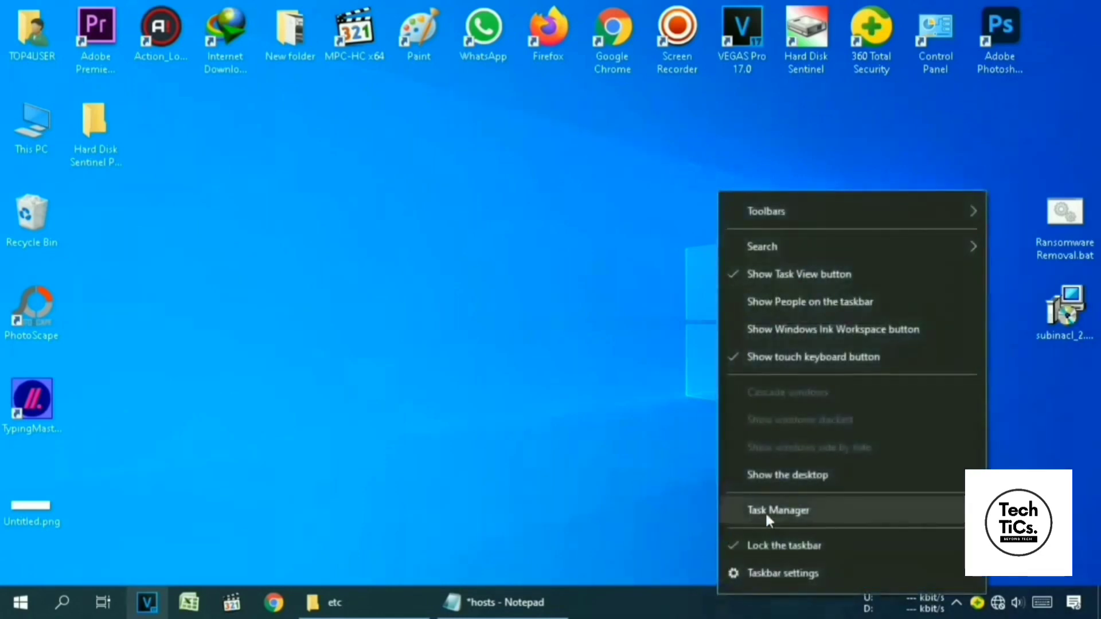
pyautogui.click(808, 510)
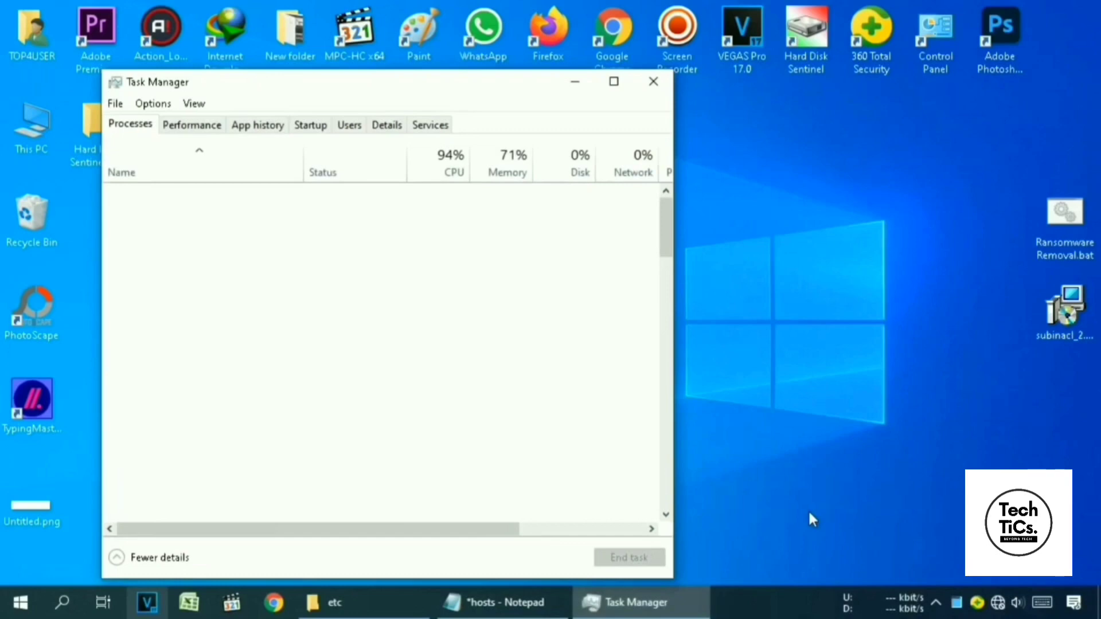
pyautogui.moveTo(386, 82); pyautogui.dragTo(464, 16)
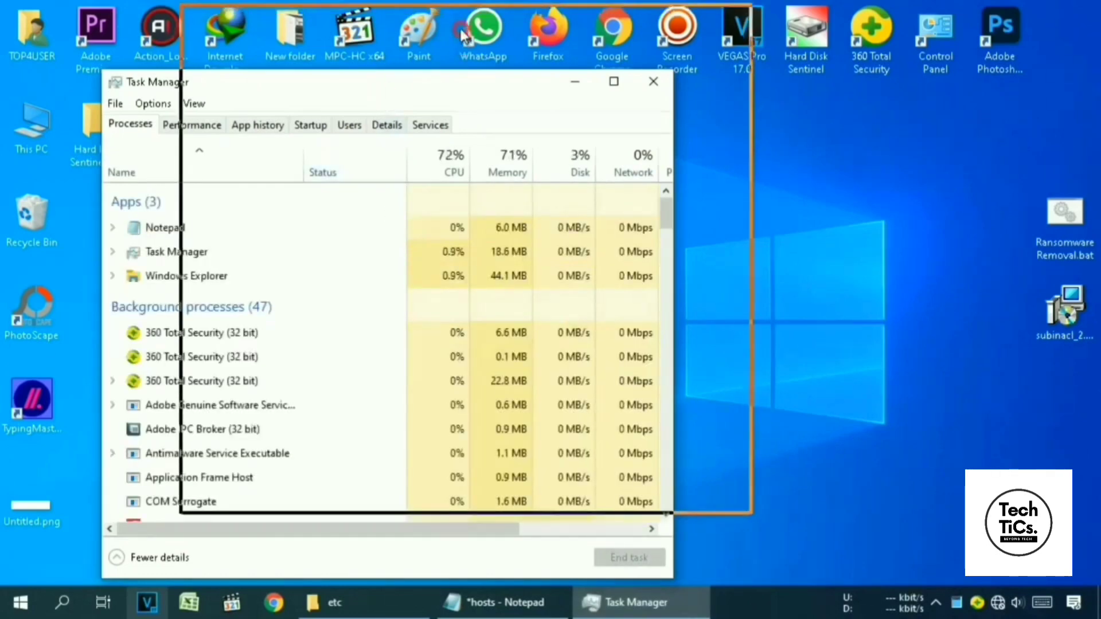
pyautogui.scroll(-4, 748, 143)
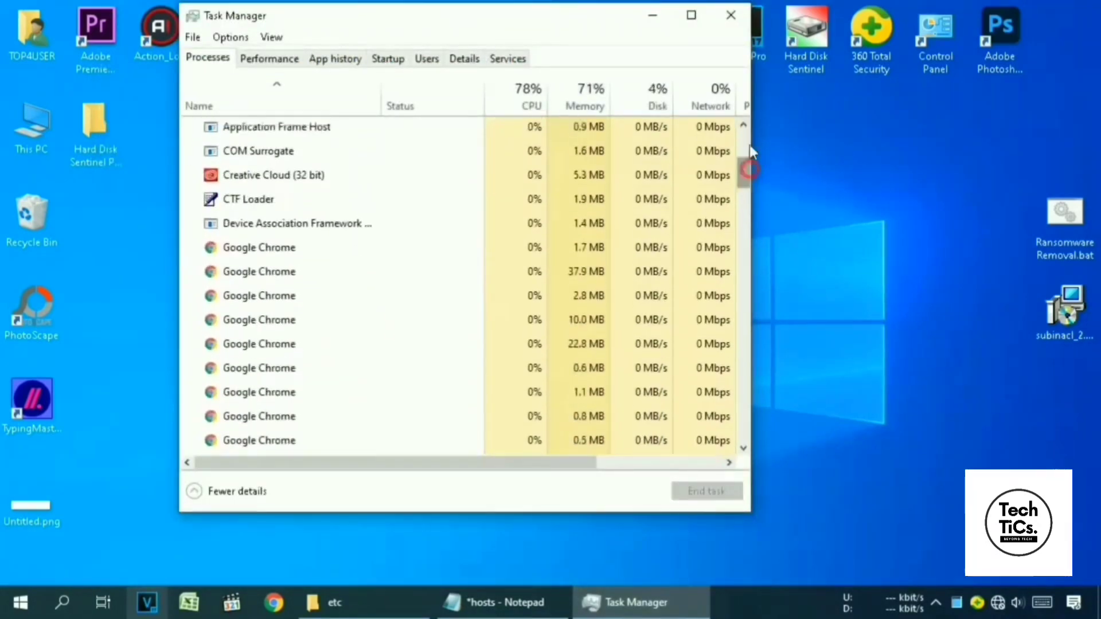
pyautogui.click(692, 15)
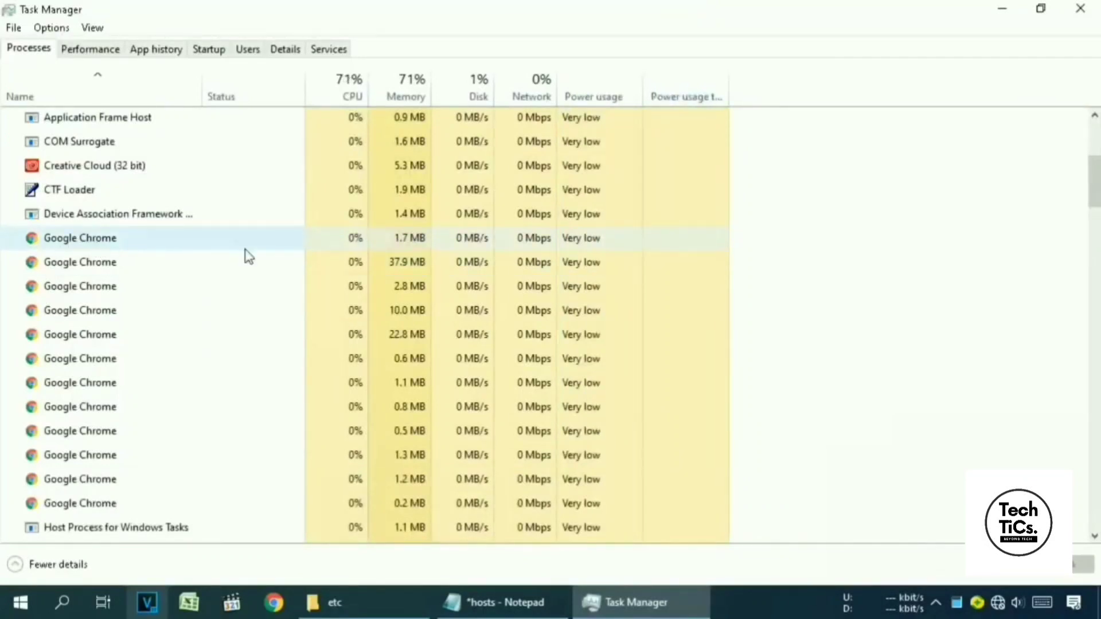
# - End the Google Chrome background processes one after another and close Task Manager
pyautogui.scroll(-1, 436, 274)
pyautogui.scroll(-2, 436, 274)
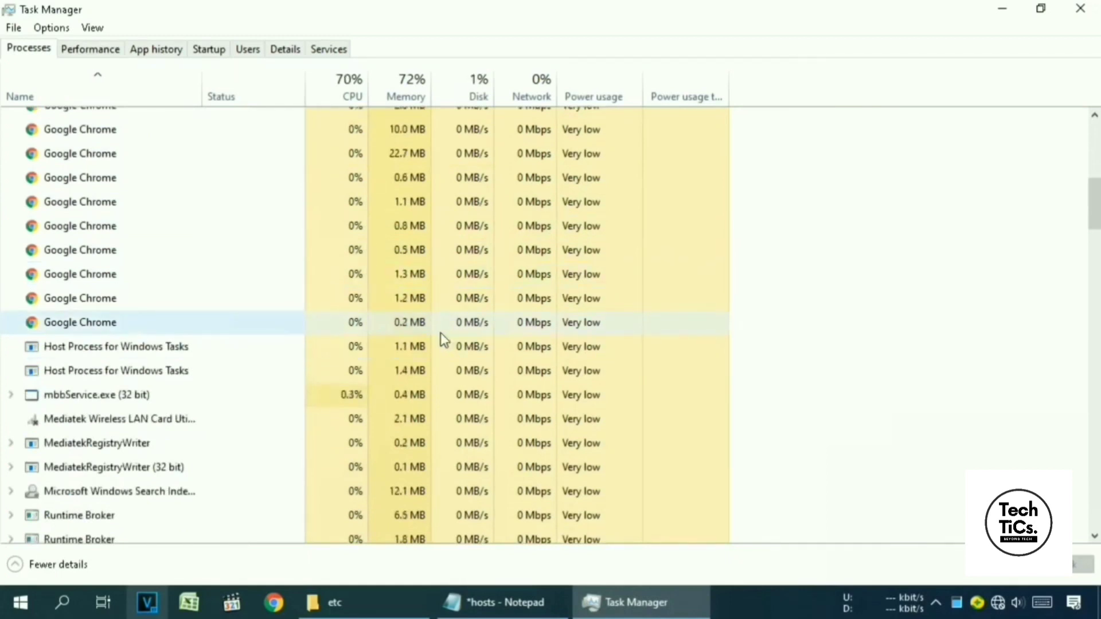
pyautogui.scroll(1, 443, 340)
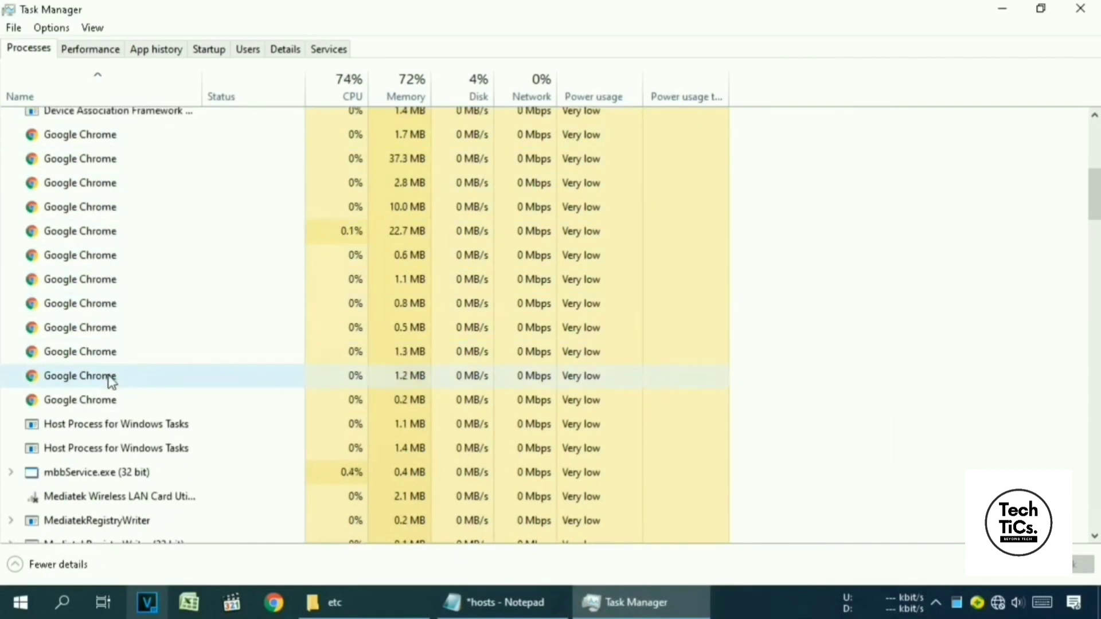
pyautogui.rightClick(73, 135)
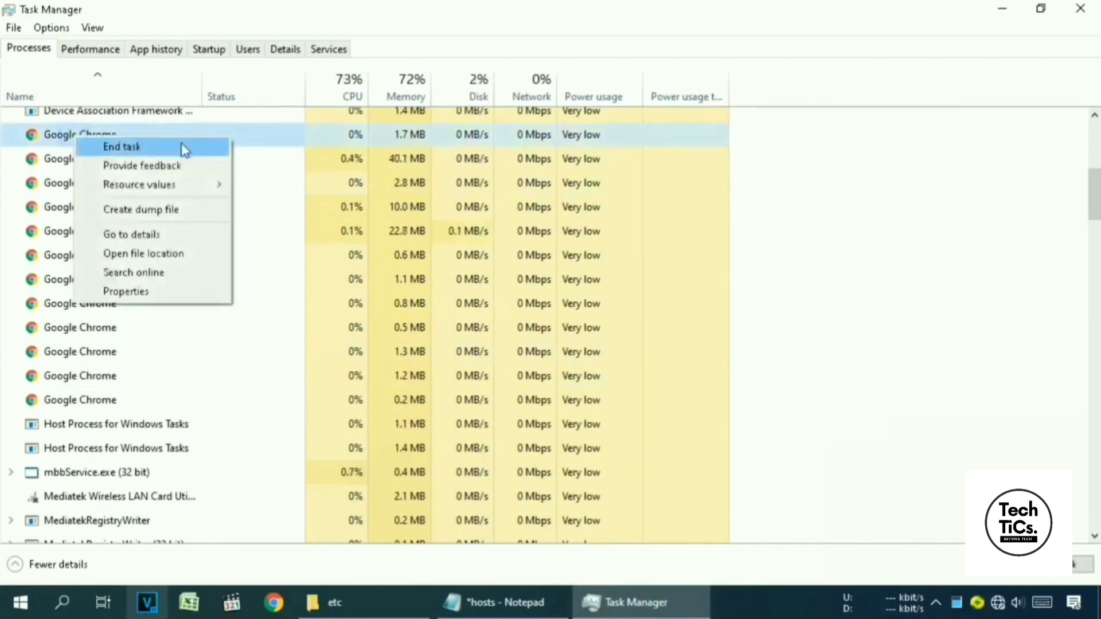
pyautogui.click(207, 149)
pyautogui.rightClick(116, 161)
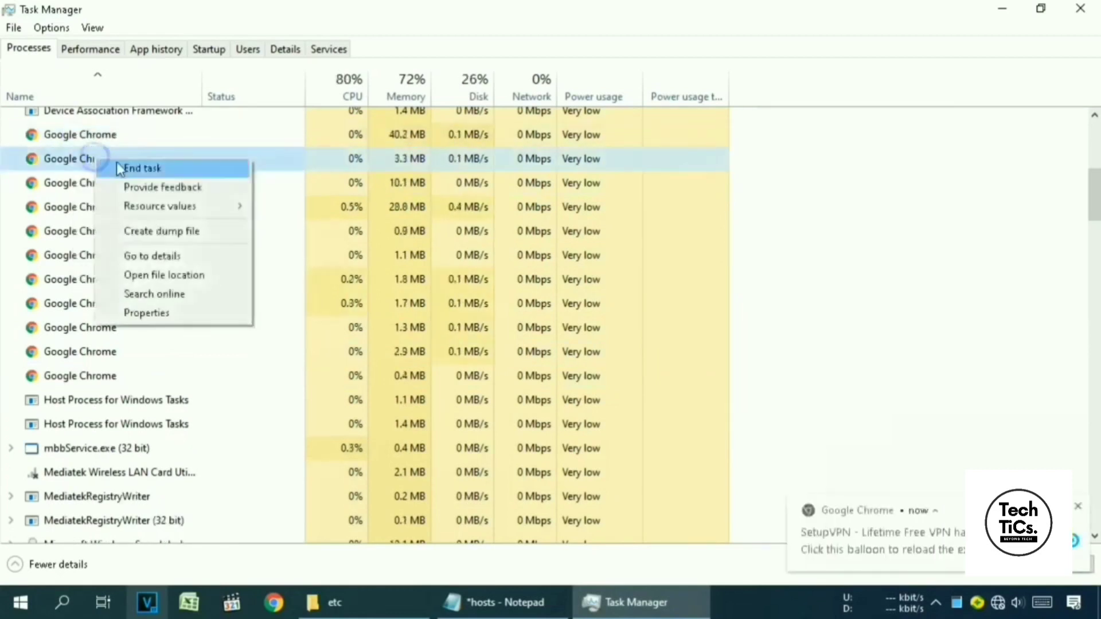
pyautogui.click(122, 165)
pyautogui.rightClick(98, 177)
pyautogui.click(129, 192)
pyautogui.rightClick(89, 232)
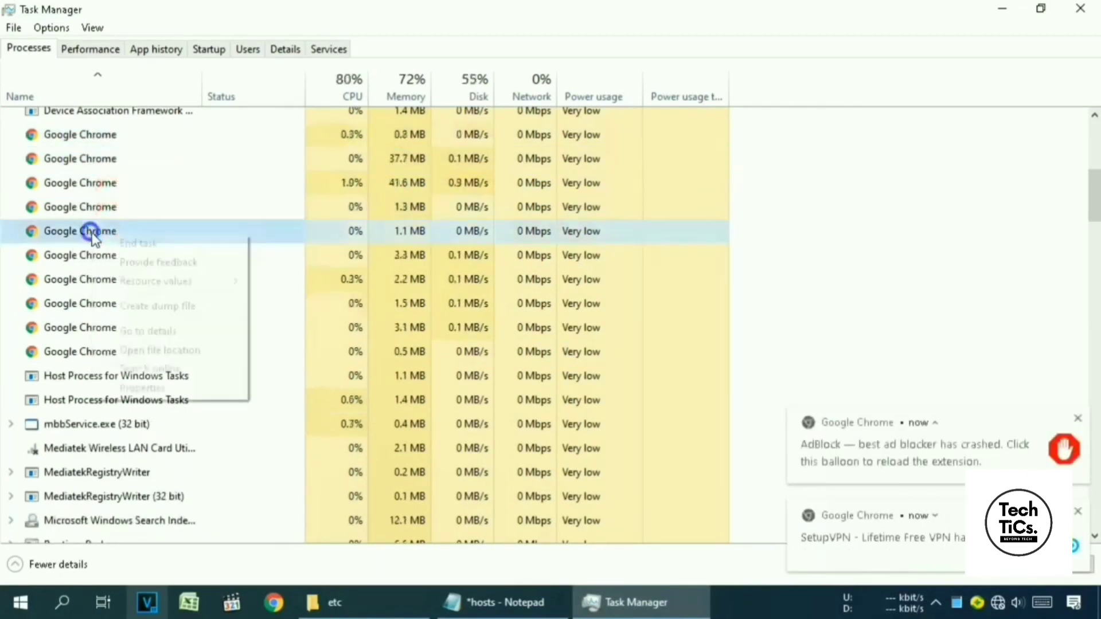
pyautogui.click(132, 241)
pyautogui.rightClick(102, 255)
pyautogui.click(118, 266)
pyautogui.rightClick(100, 161)
pyautogui.click(118, 173)
pyautogui.rightClick(101, 181)
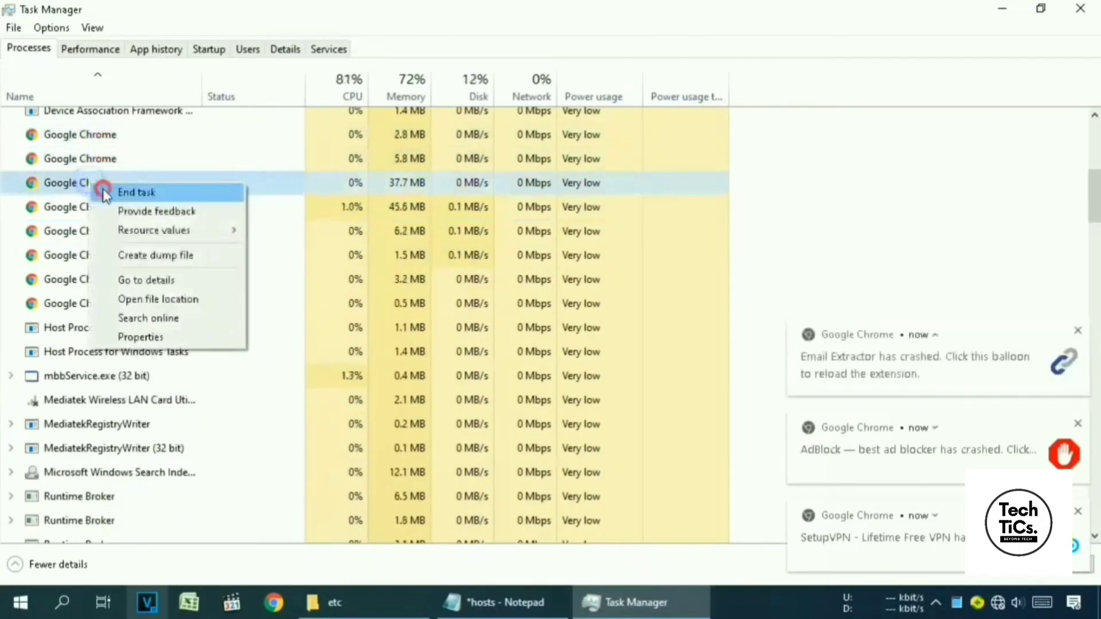
pyautogui.click(118, 189)
pyautogui.rightClick(100, 139)
pyautogui.click(132, 145)
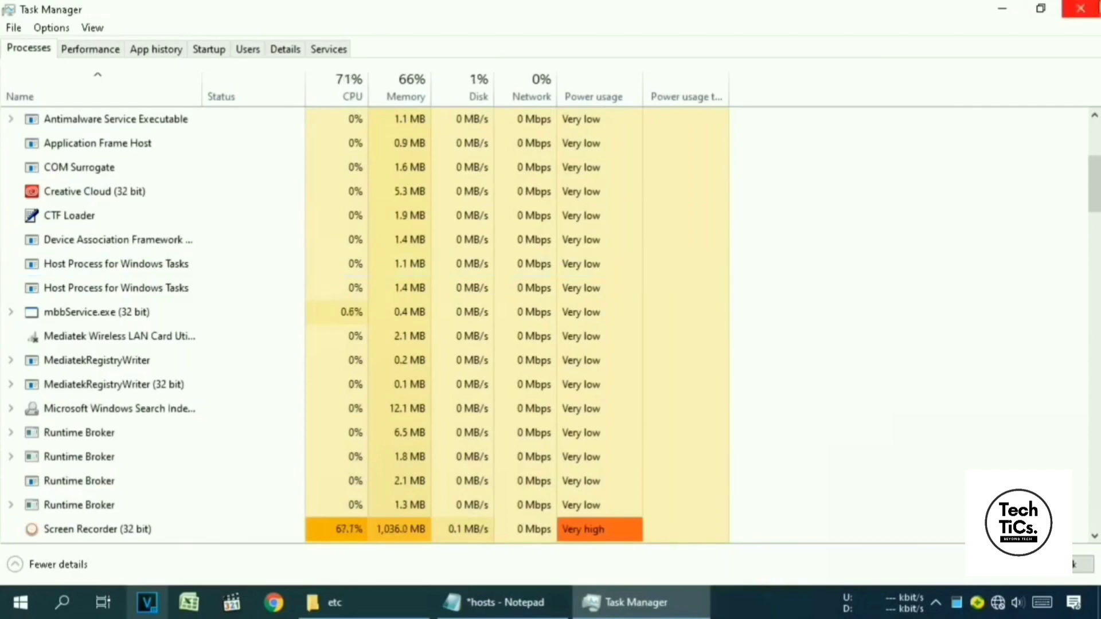
pyautogui.click(1081, 8)
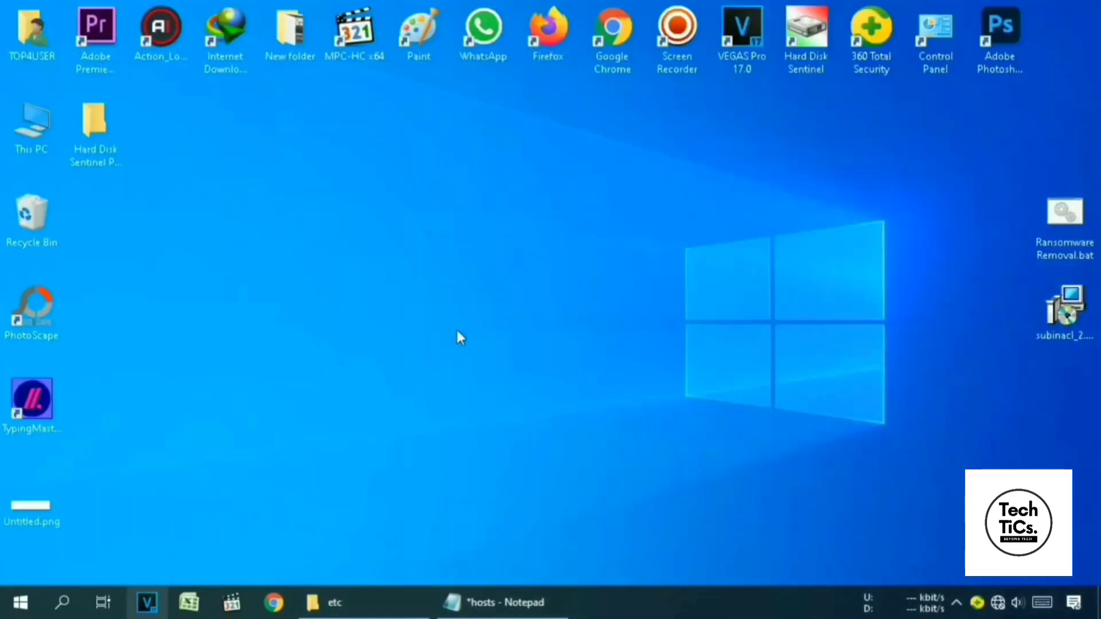
# - Switch to Google Chrome, dismiss the offer to restore pages, and open the Extensions page
pyautogui.click(274, 604)
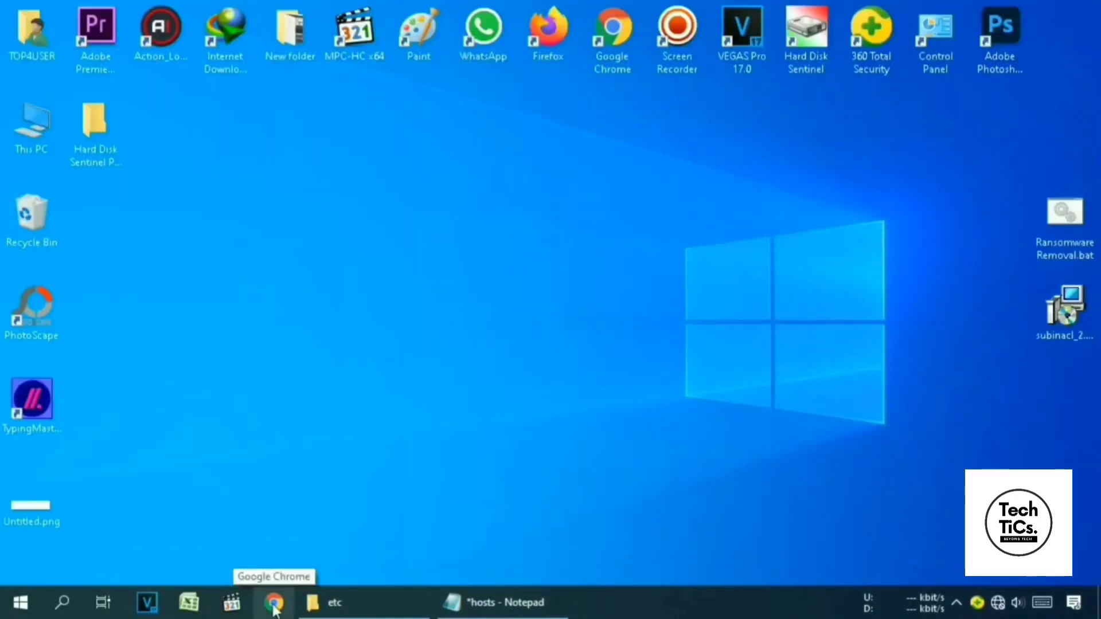
pyautogui.click(275, 604)
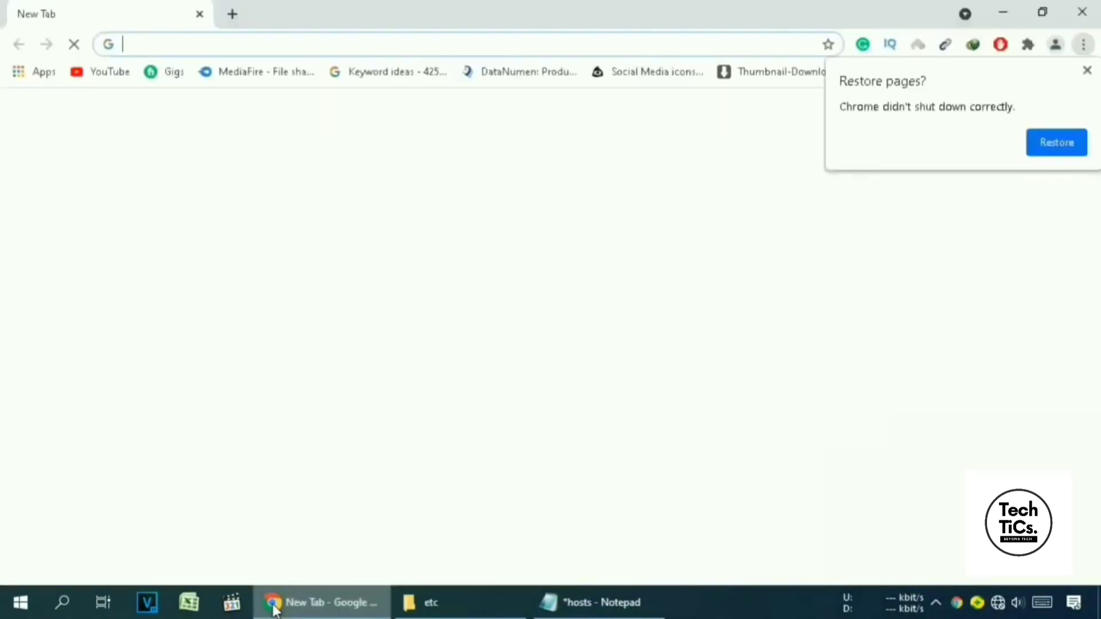
pyautogui.click(1087, 69)
pyautogui.click(1084, 45)
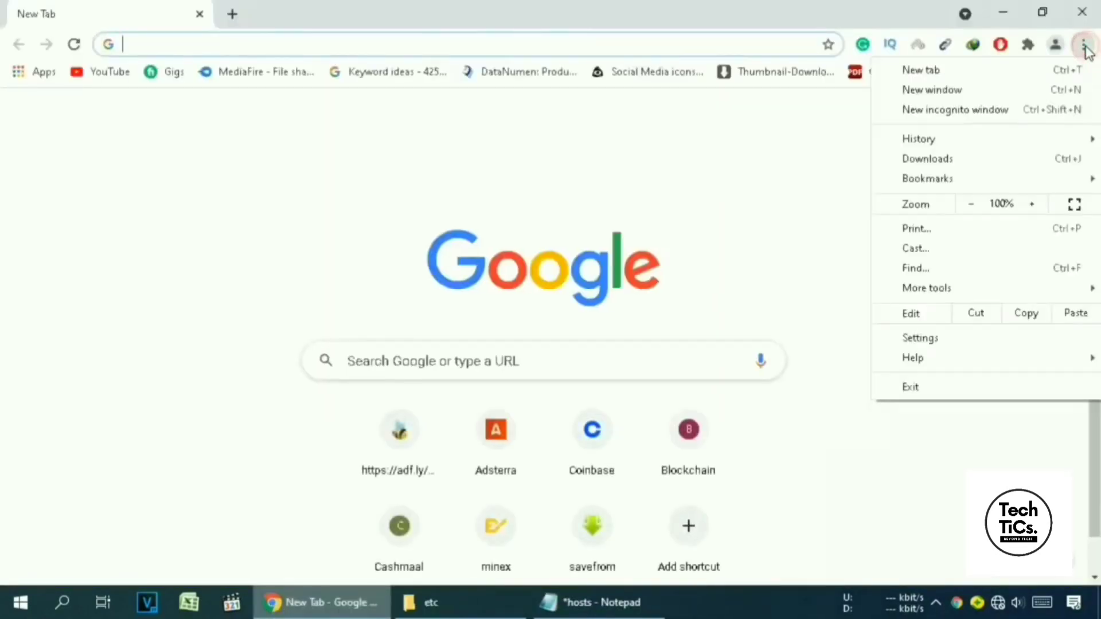
pyautogui.moveTo(956, 291)
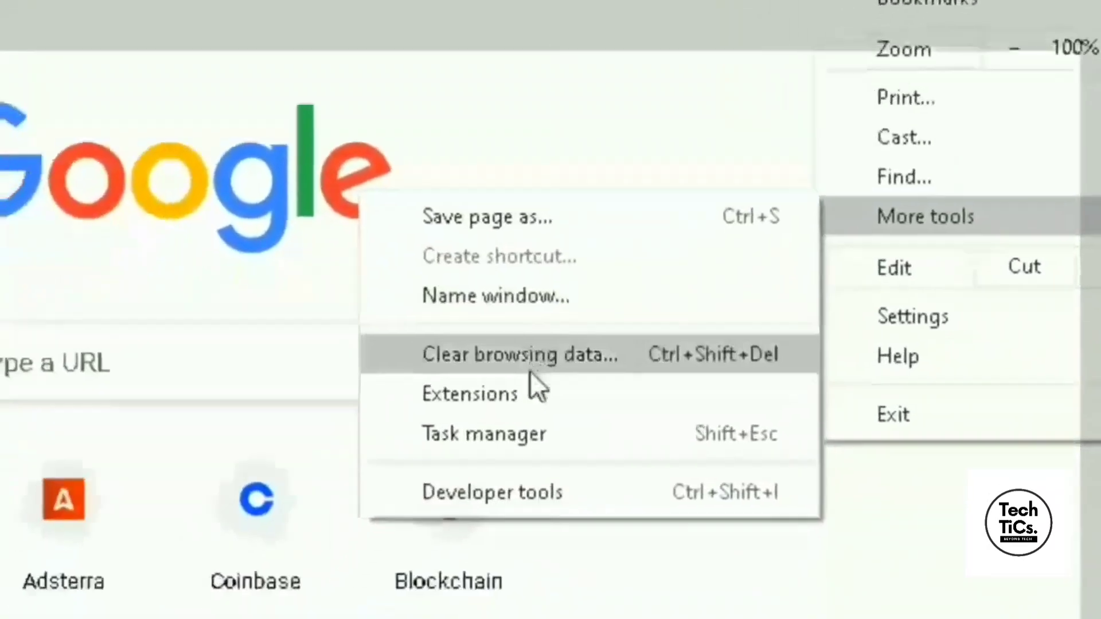
pyautogui.click(400, 457)
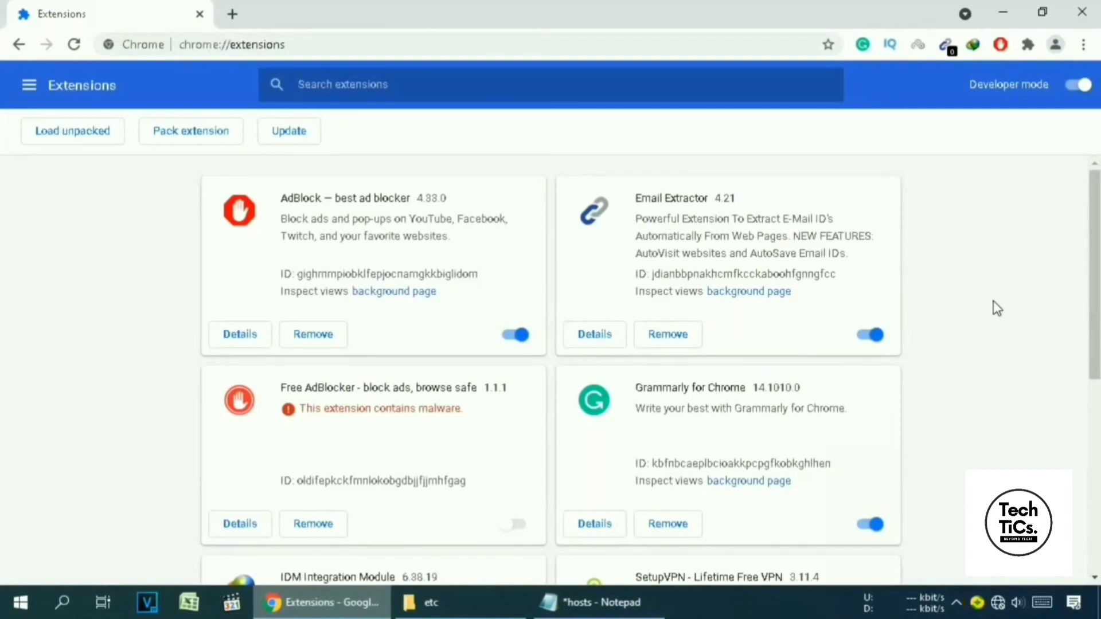
# - Remove the malware-flagged extension "Free AdBlocker - block ads, browse safe" without reporting abuse, and close Chrome
pyautogui.scroll(-3, 1092, 310)
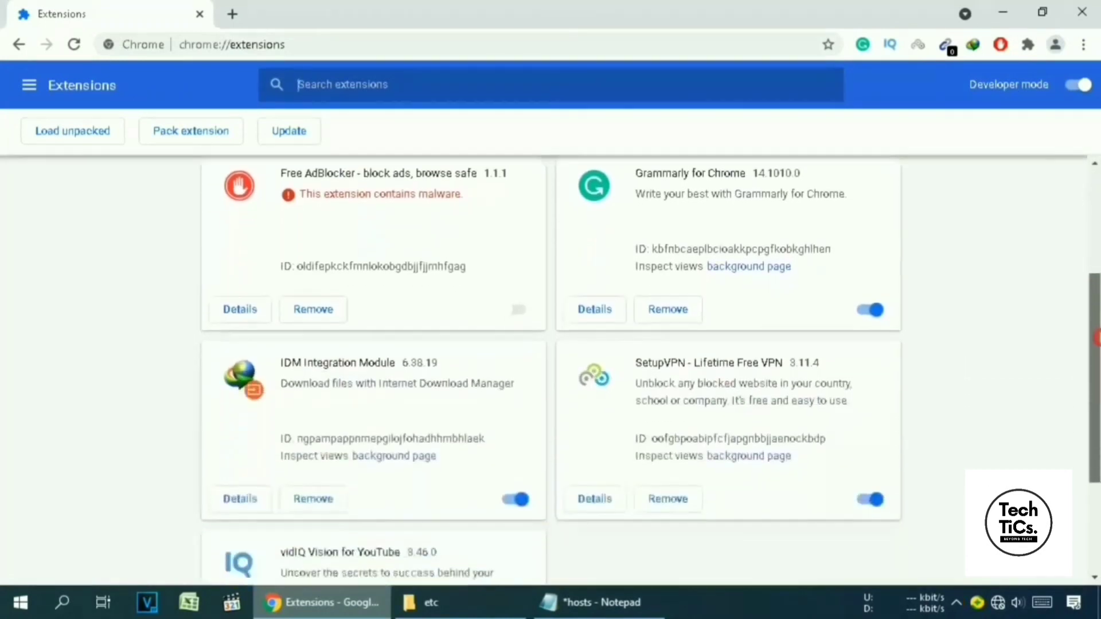
pyautogui.scroll(2, 1093, 326)
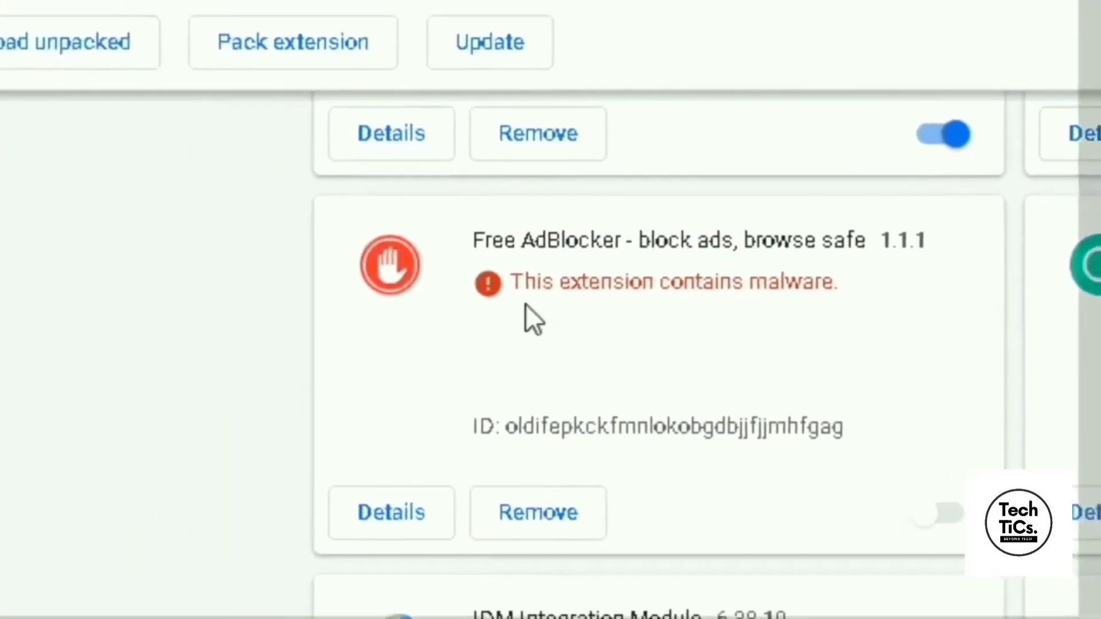
pyautogui.moveTo(552, 312); pyautogui.dragTo(879, 309)
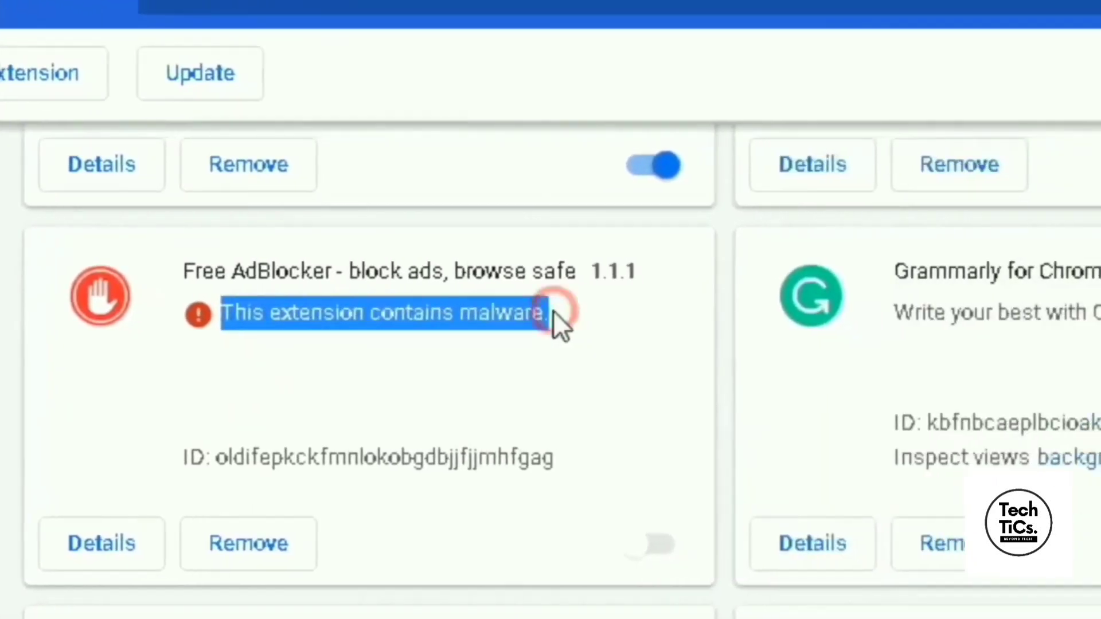
pyautogui.click(553, 311)
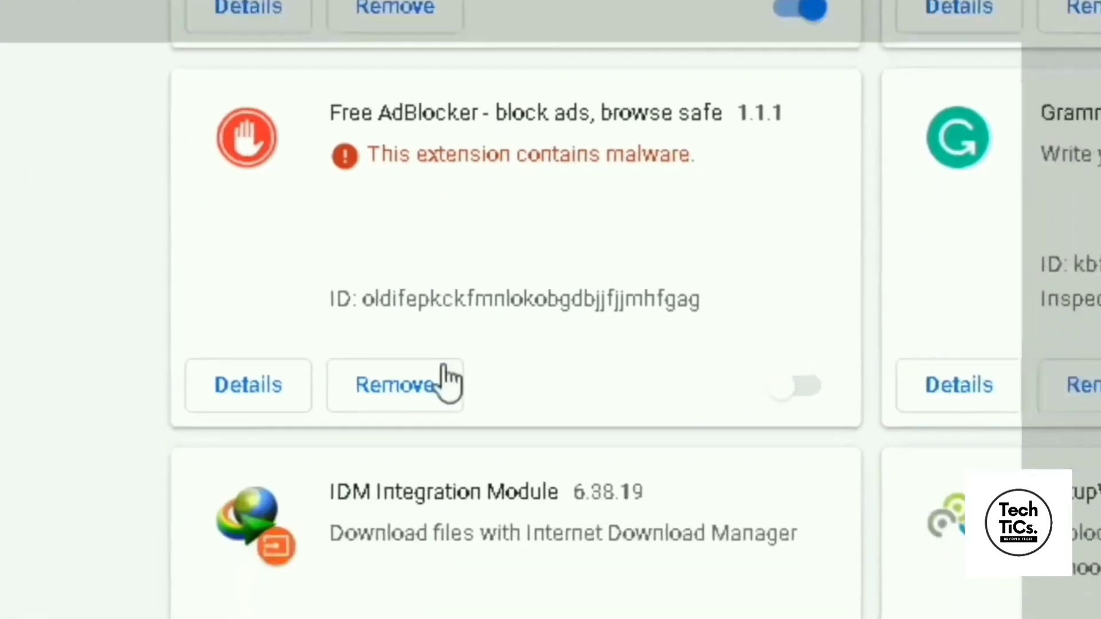
pyautogui.click(266, 539)
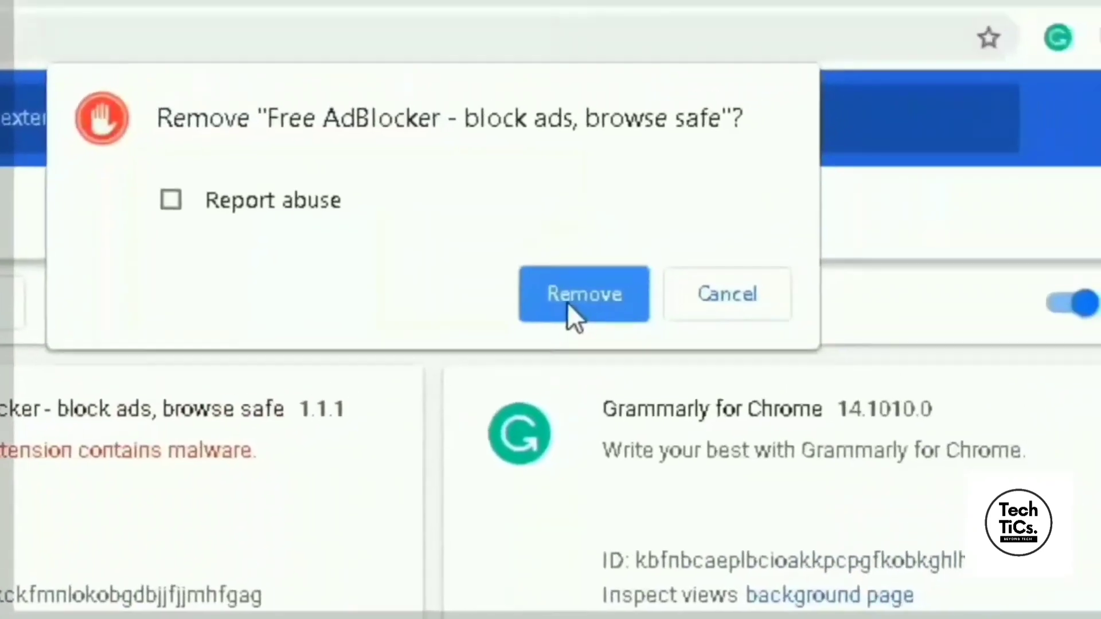
pyautogui.click(857, 118)
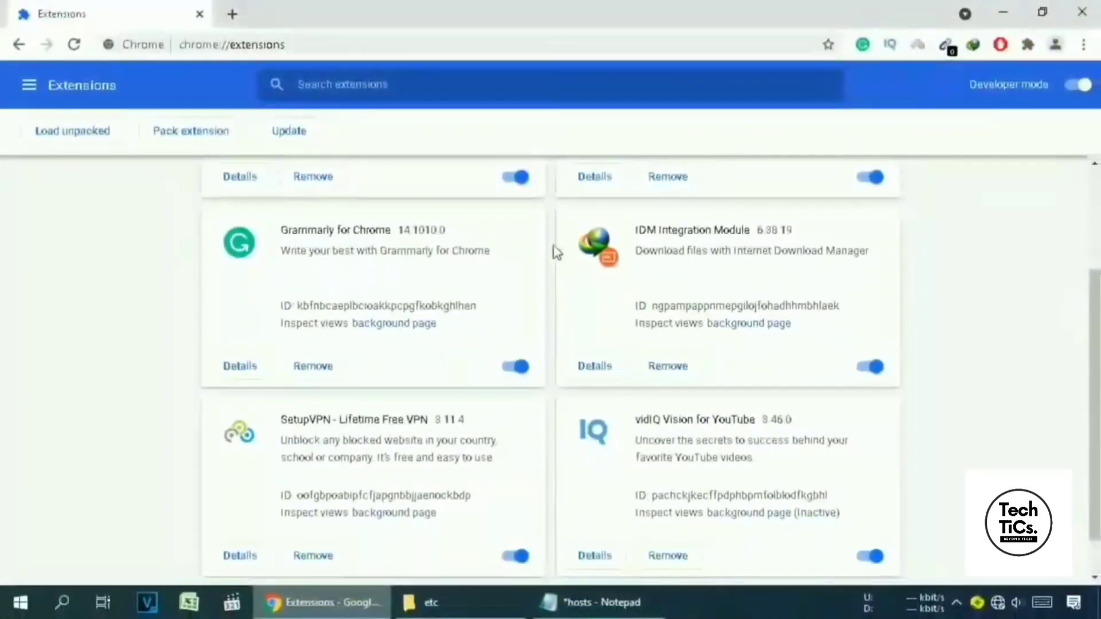
pyautogui.click(1083, 14)
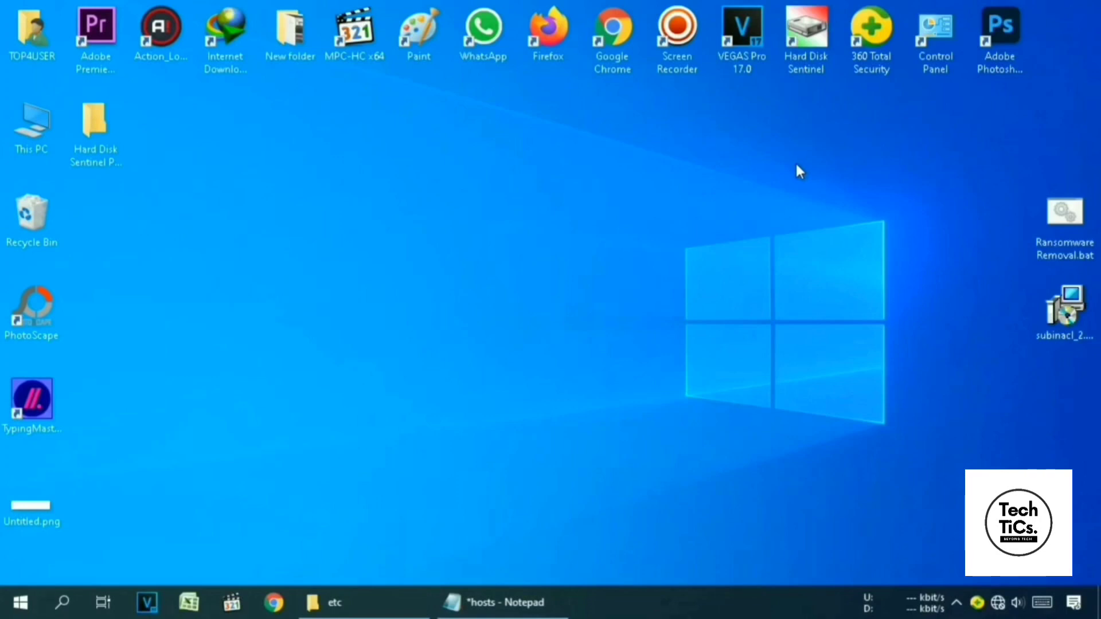
# - Move Ransomware Removal.bat and the subinacl_2 installer together to the middle of the desktop
pyautogui.moveTo(983, 179); pyautogui.dragTo(1096, 352)
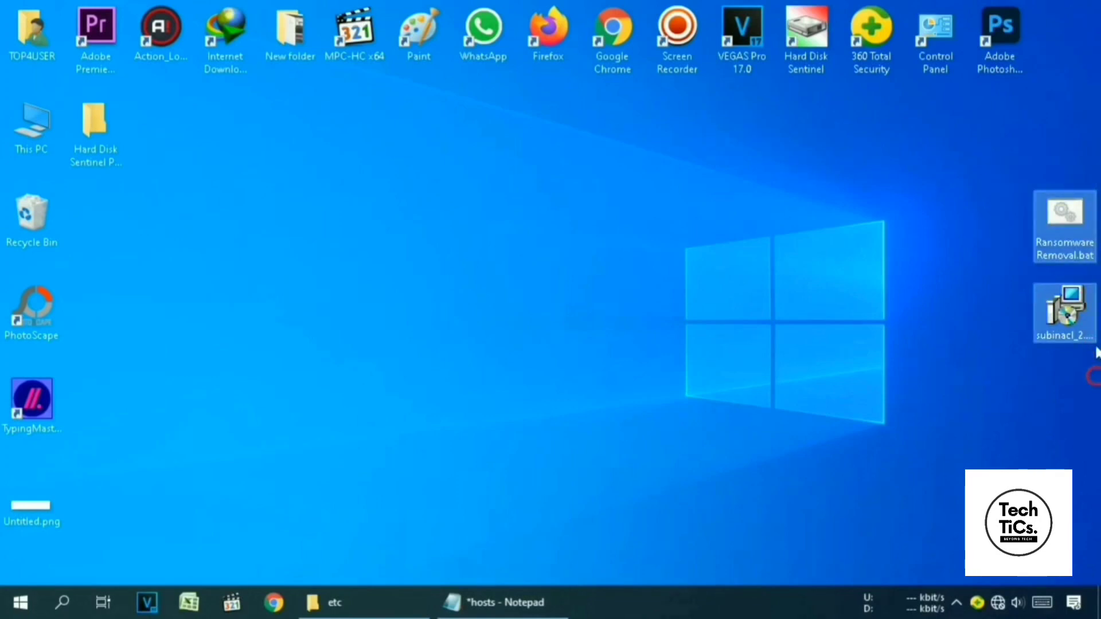
pyautogui.moveTo(1050, 229); pyautogui.dragTo(468, 230)
pyautogui.click(594, 238)
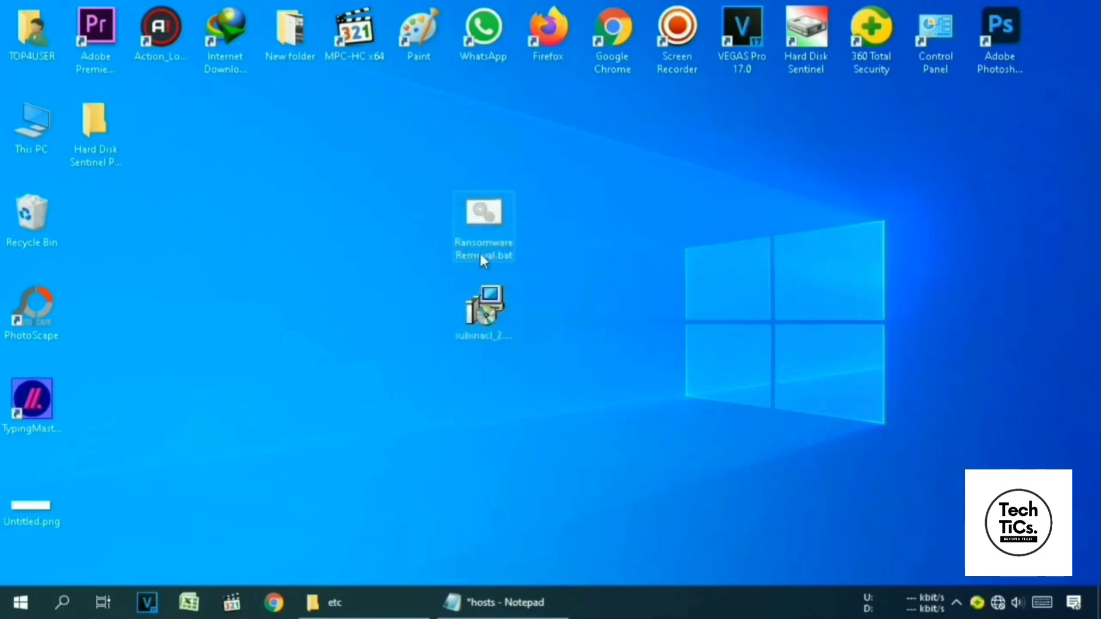
pyautogui.click(508, 327)
pyautogui.click(549, 309)
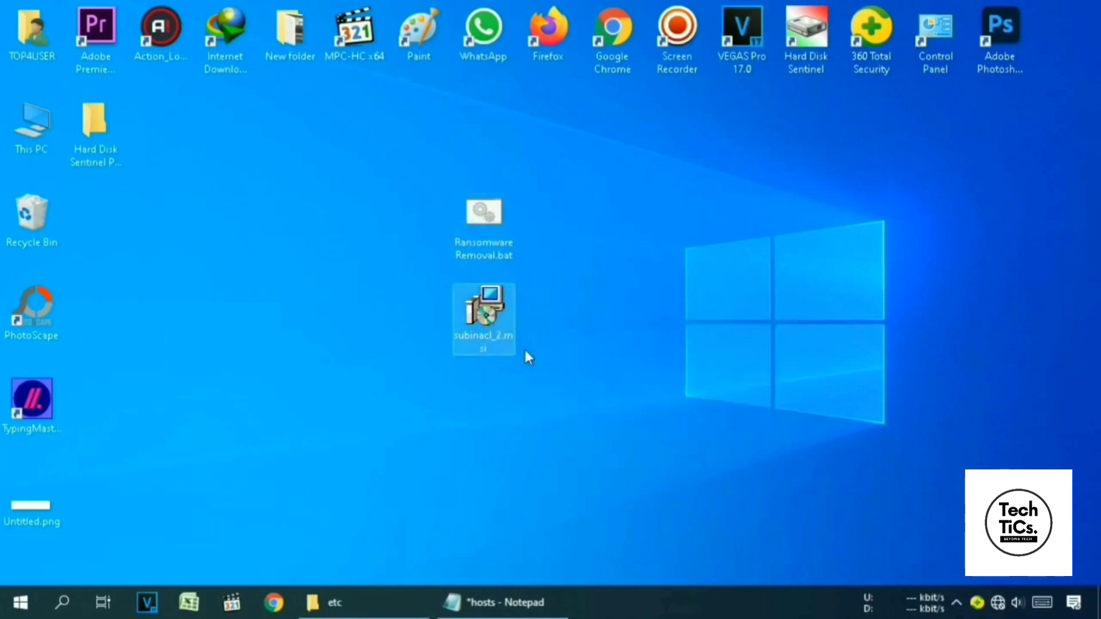
# - Install SubInAcl from the subinacl_2 installer, accepting the license agreement and keeping the default destination folder
pyautogui.moveTo(486, 339)
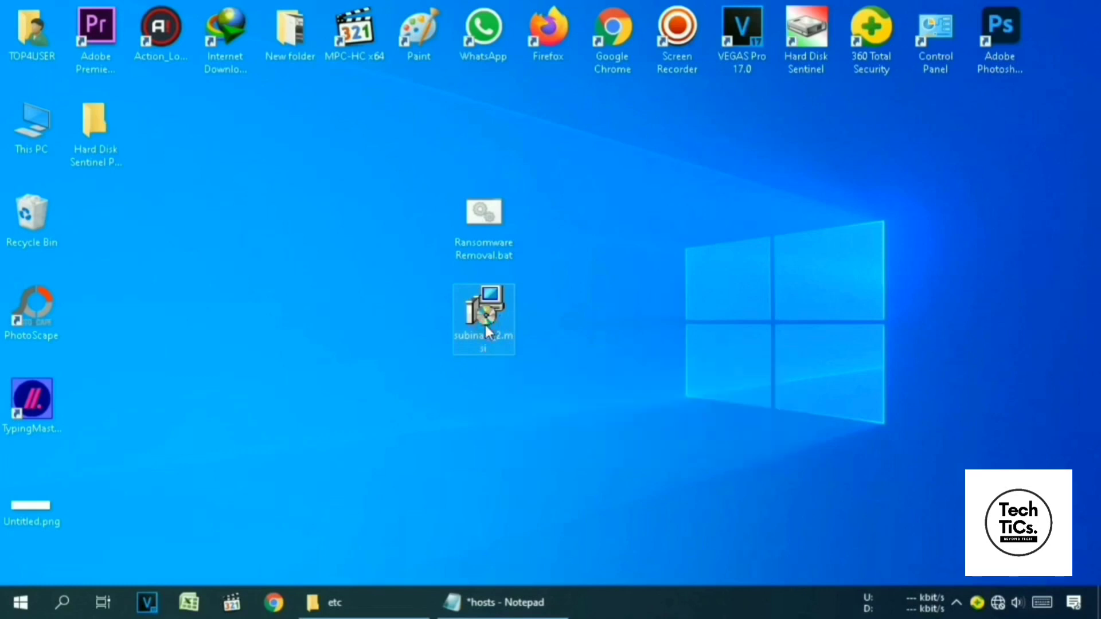
pyautogui.doubleClick(485, 324)
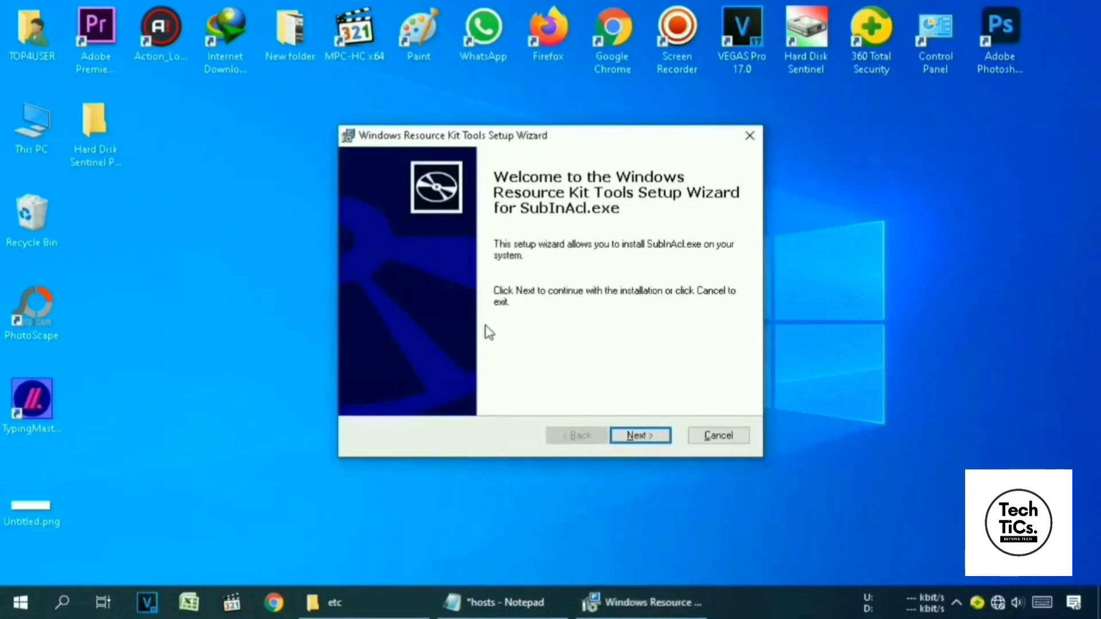
pyautogui.click(645, 436)
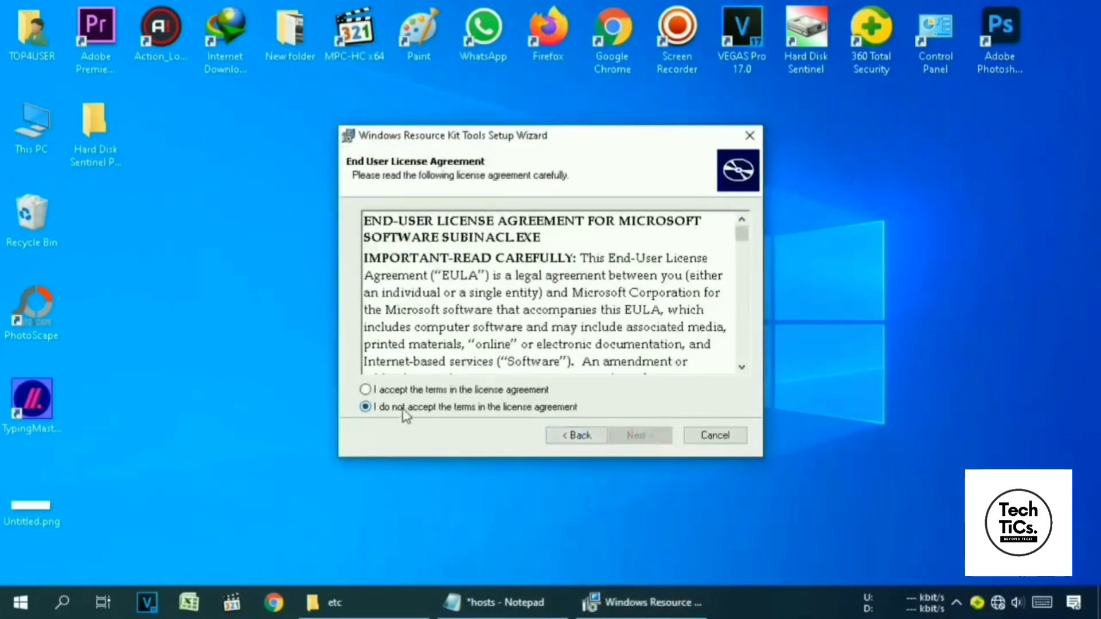
pyautogui.click(421, 390)
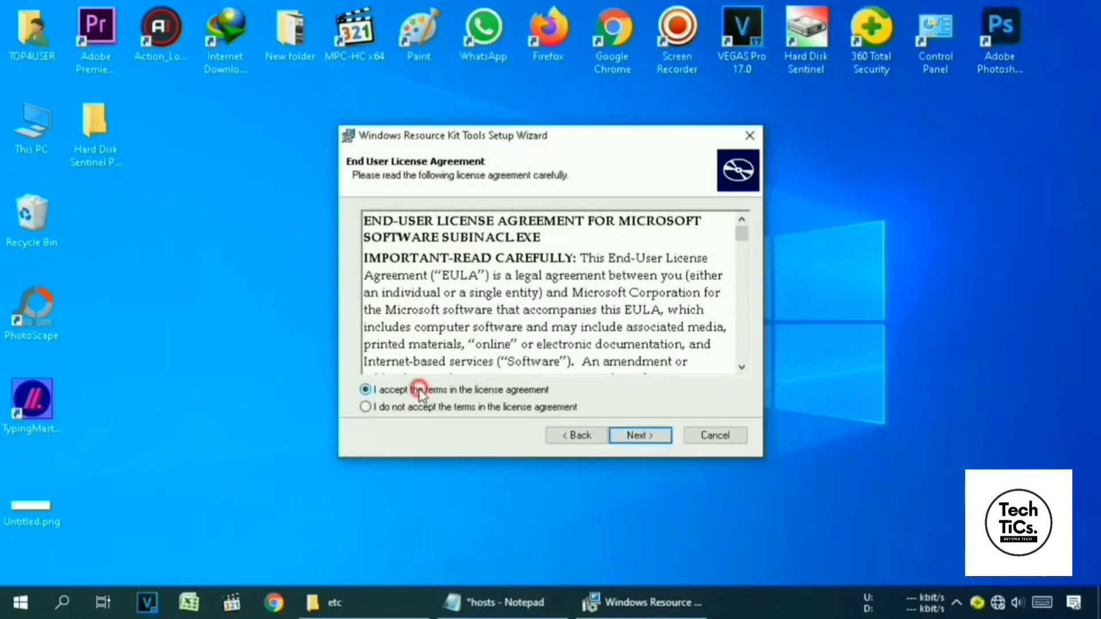
pyautogui.click(652, 438)
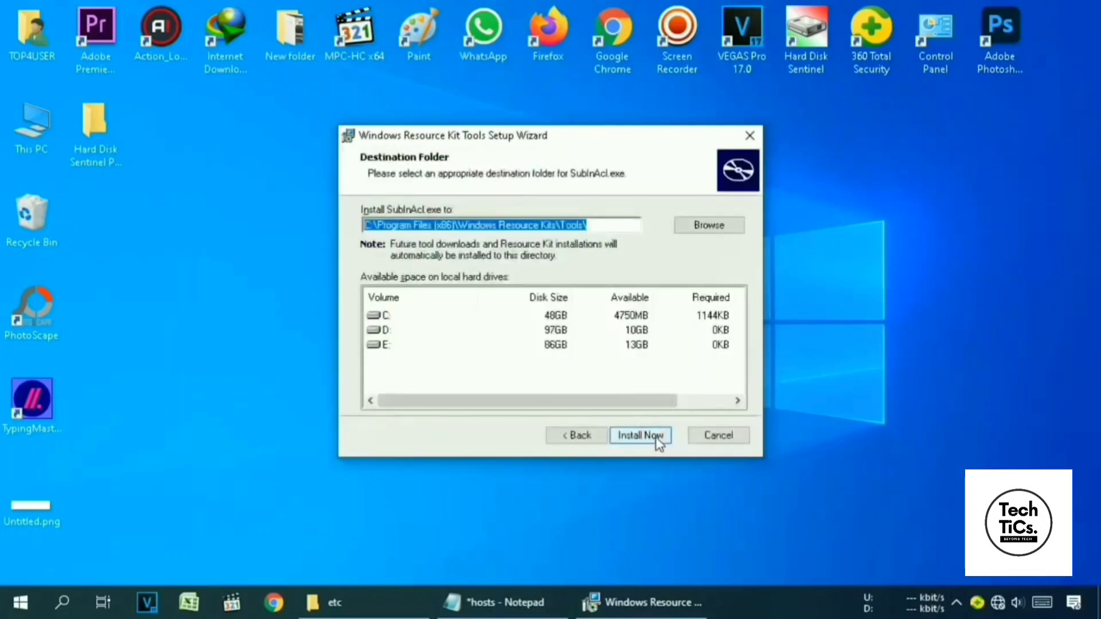
pyautogui.click(659, 437)
pyautogui.click(653, 438)
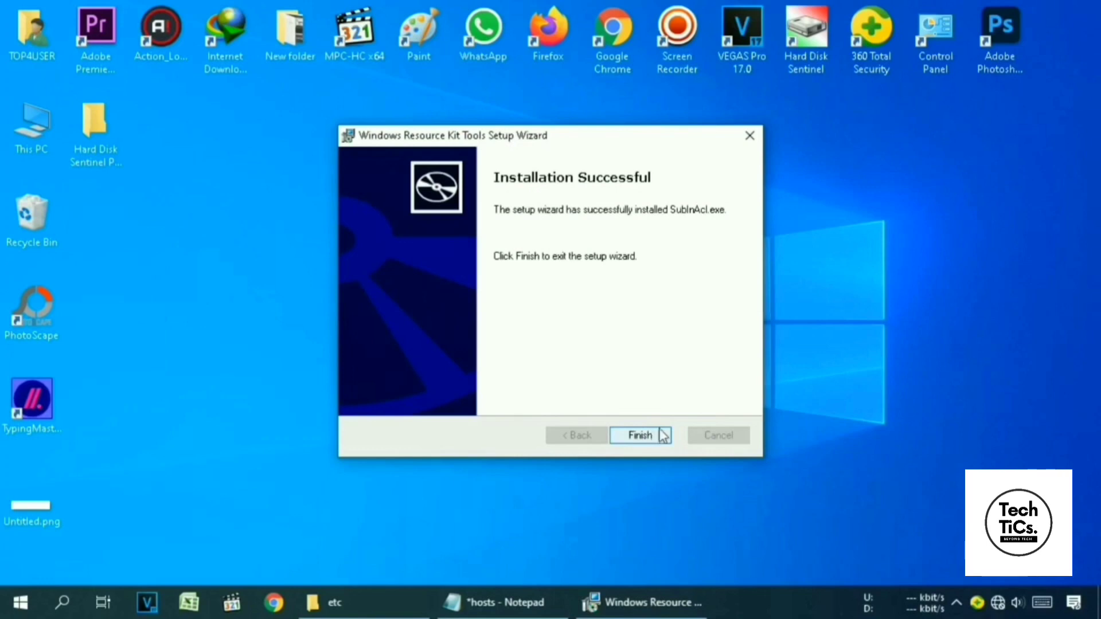
pyautogui.click(643, 437)
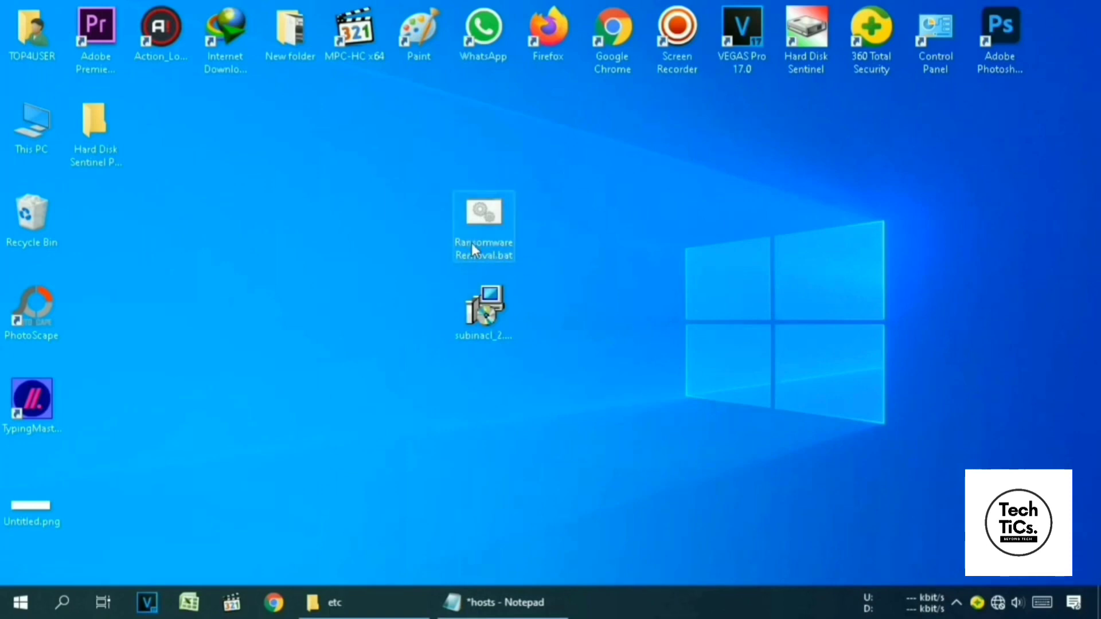
# - Copy Ransomware Removal.bat from the desktop and open the Program Files (x86) folder by searching Windows for %programfiles(x86)%
pyautogui.rightClick(481, 212)
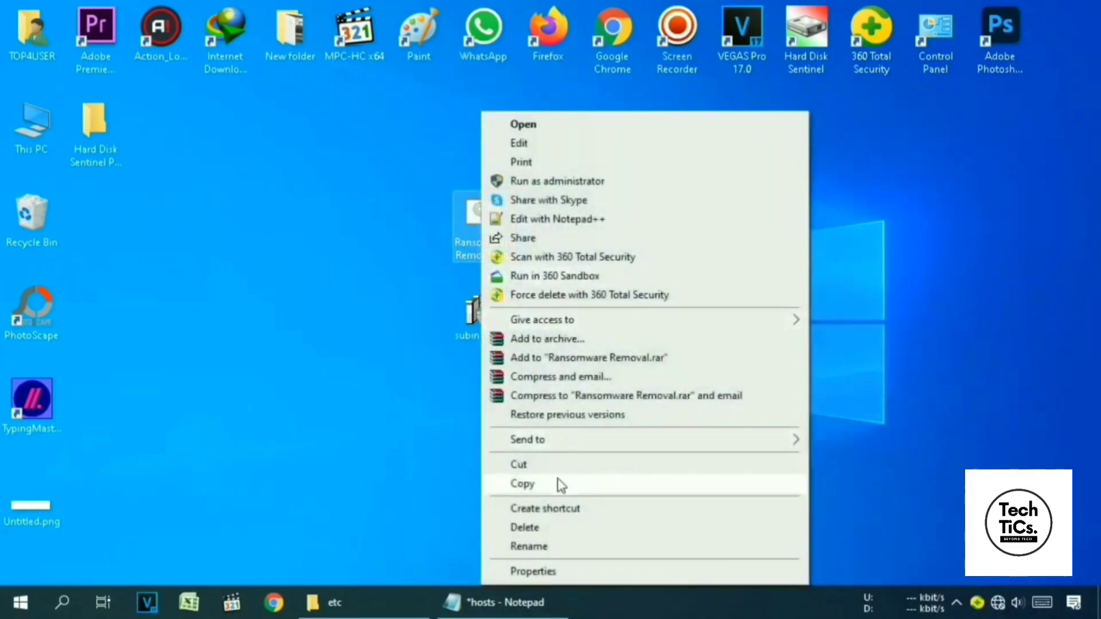
pyautogui.click(533, 484)
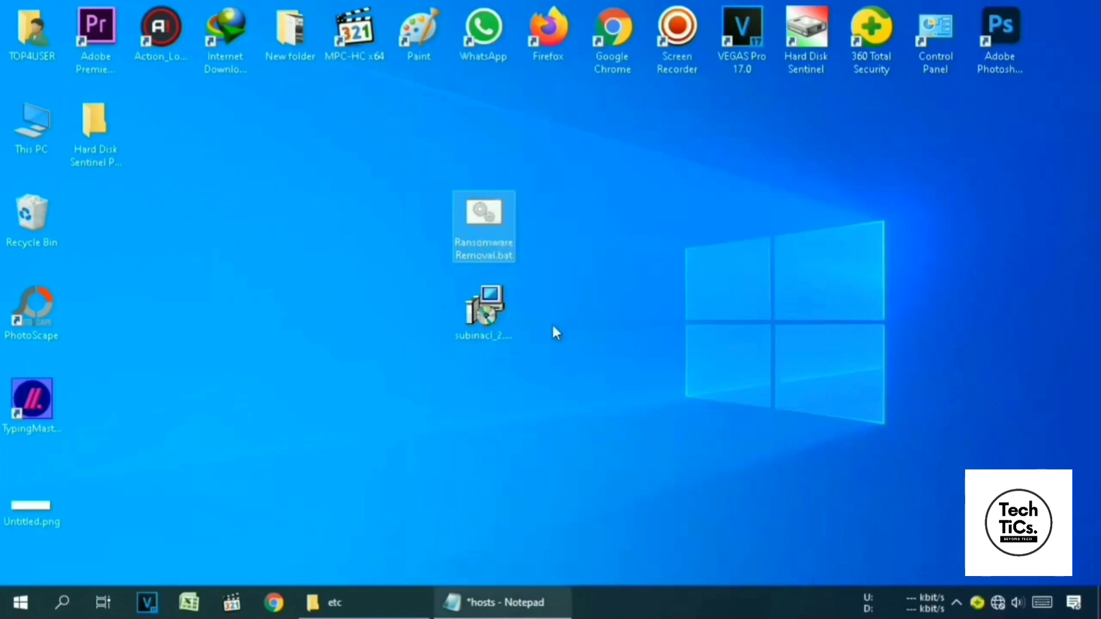
pyautogui.click(63, 603)
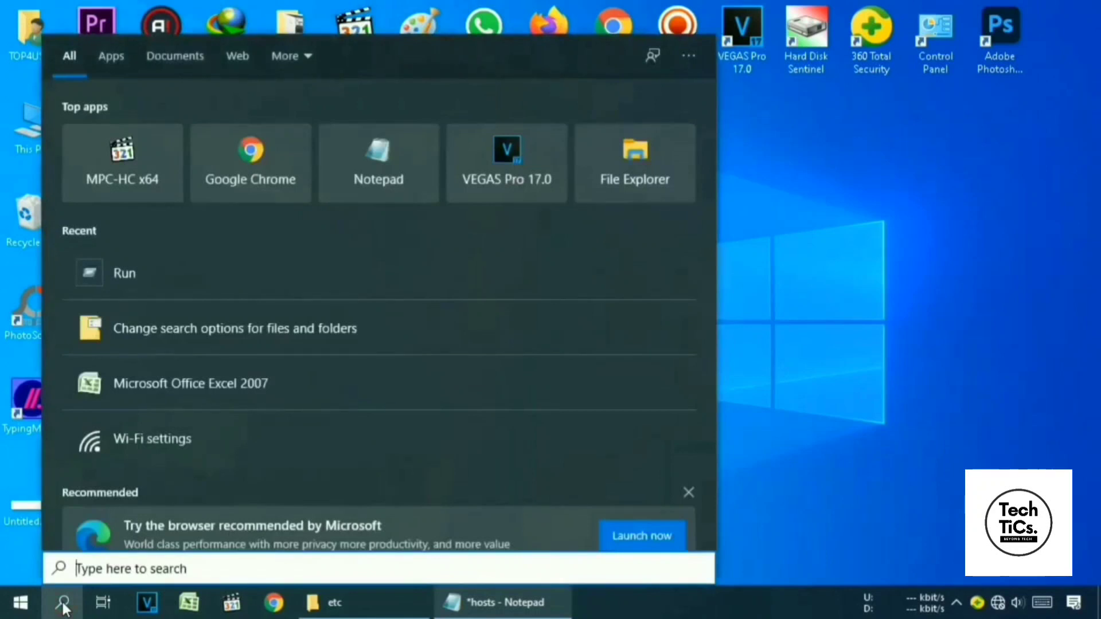
pyautogui.write('%')
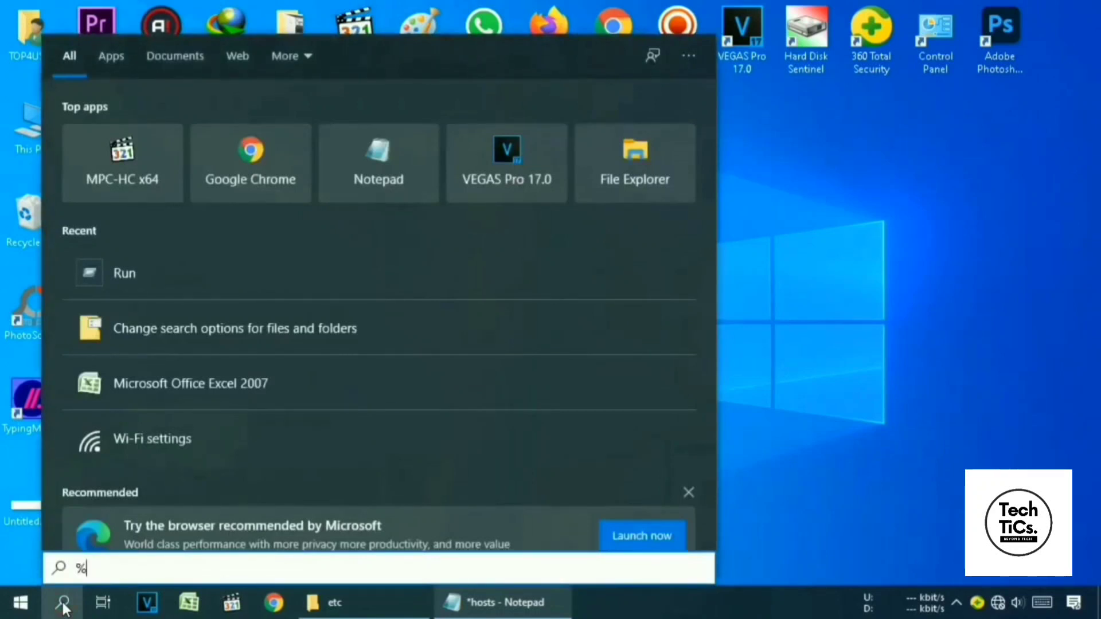
pyautogui.write('p')
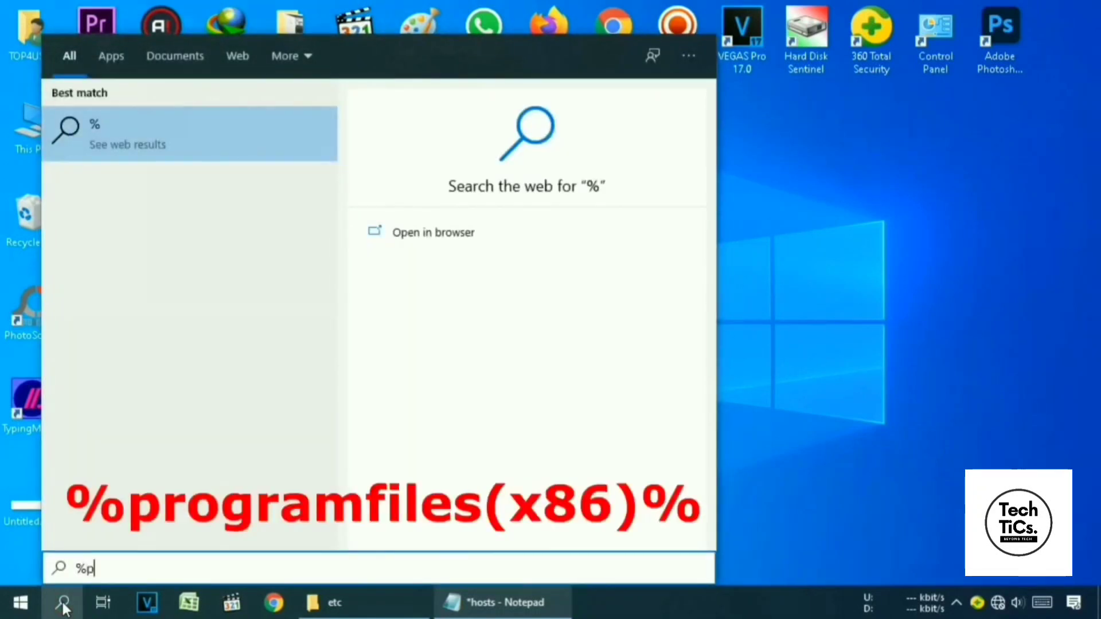
pyautogui.write('rogra')
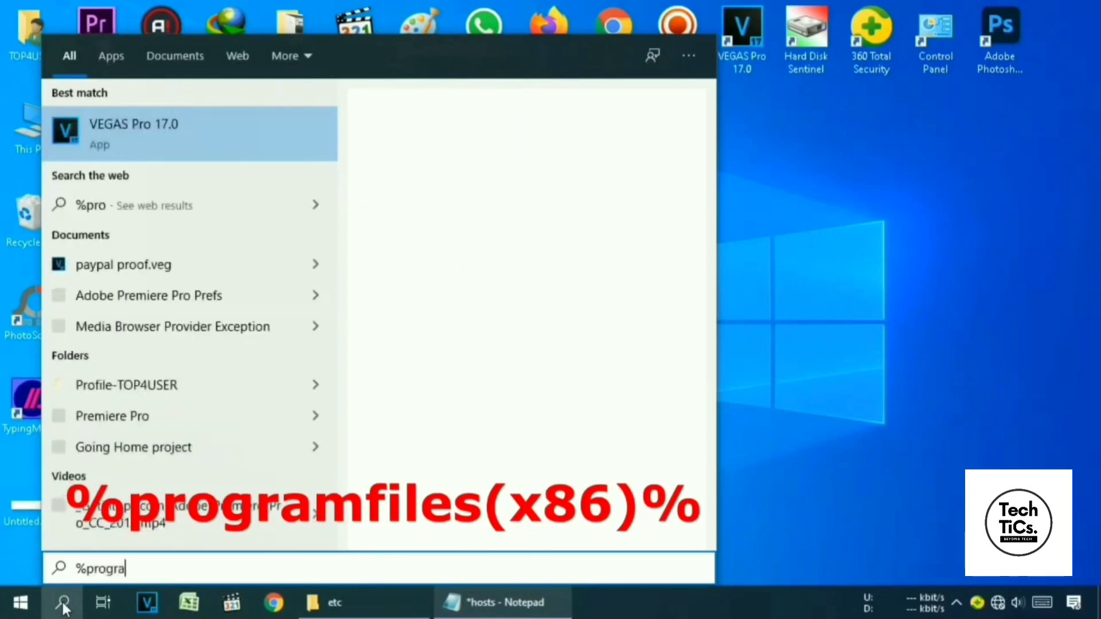
pyautogui.write('mfiles')
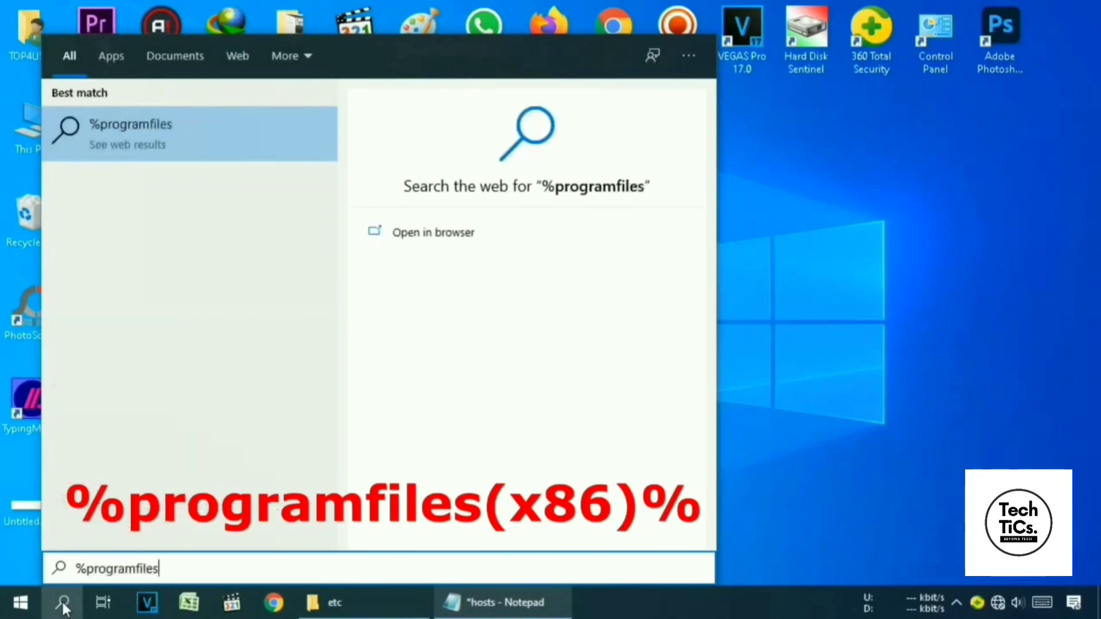
pyautogui.write('(')
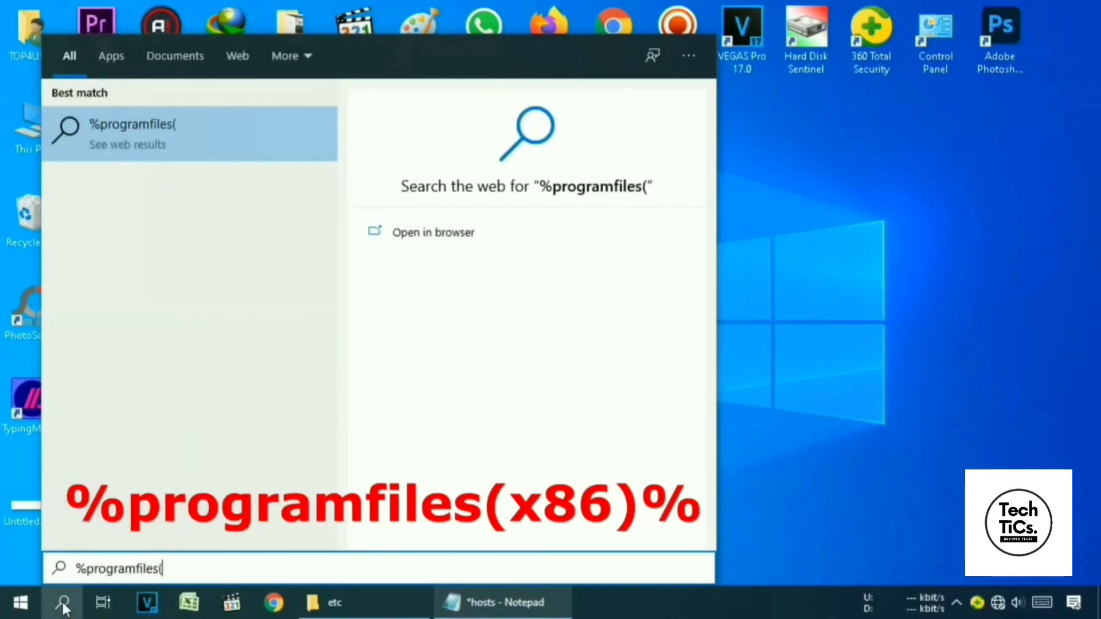
pyautogui.write('x8')
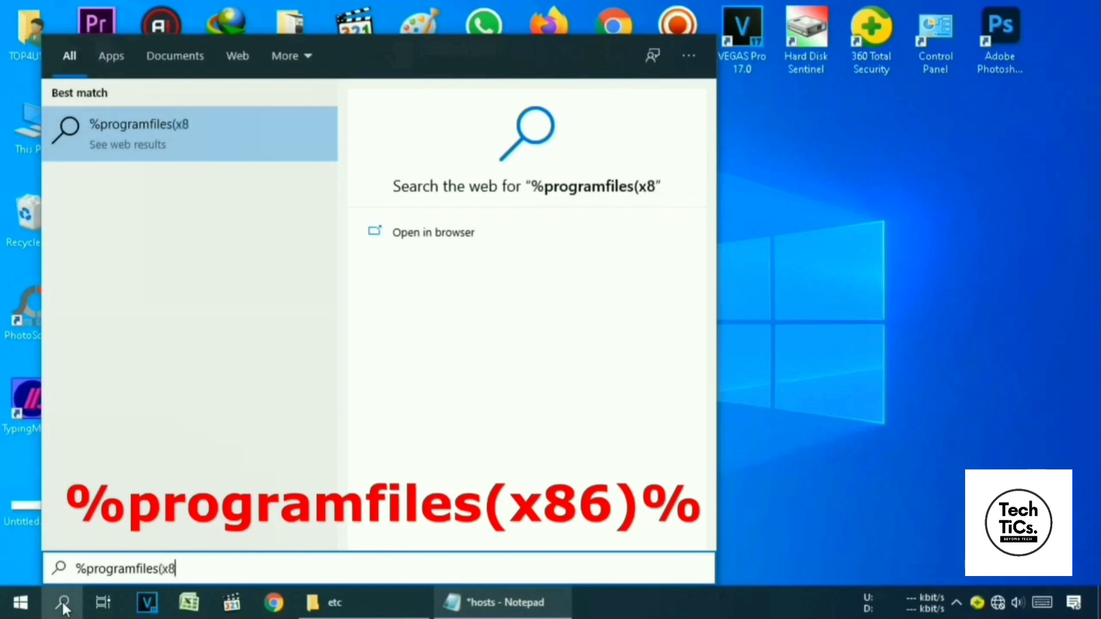
pyautogui.write('6')
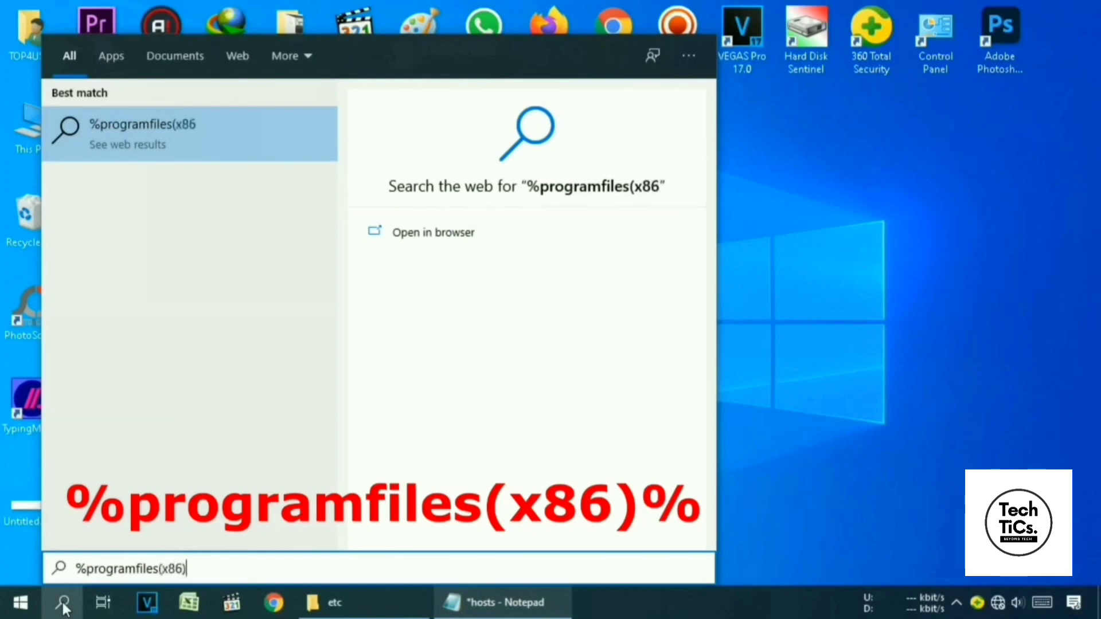
pyautogui.write(')%')
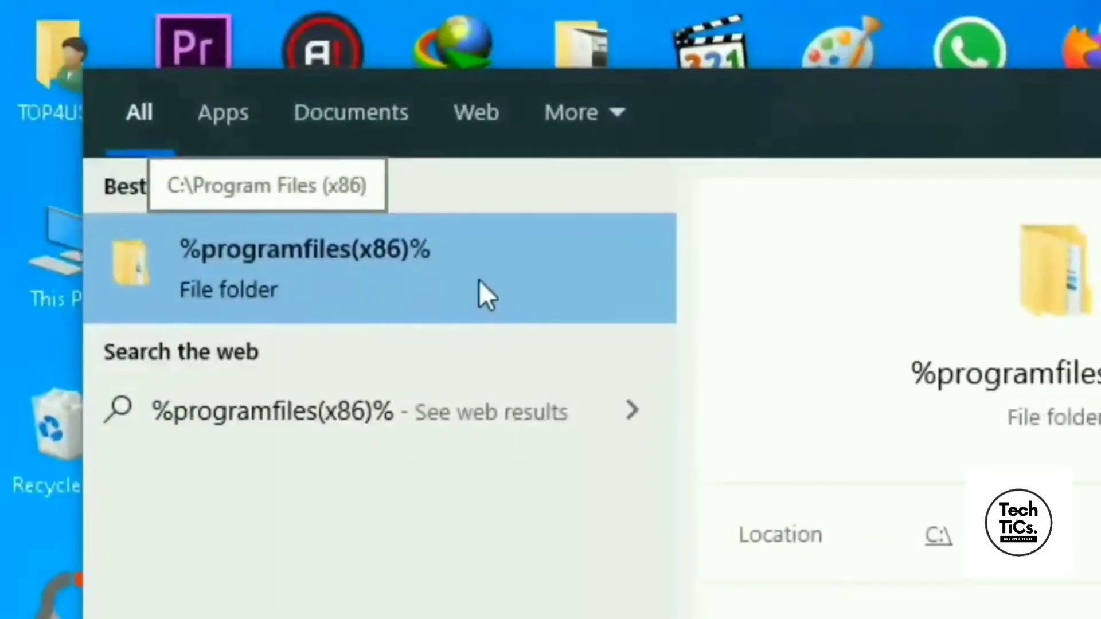
pyautogui.click(337, 274)
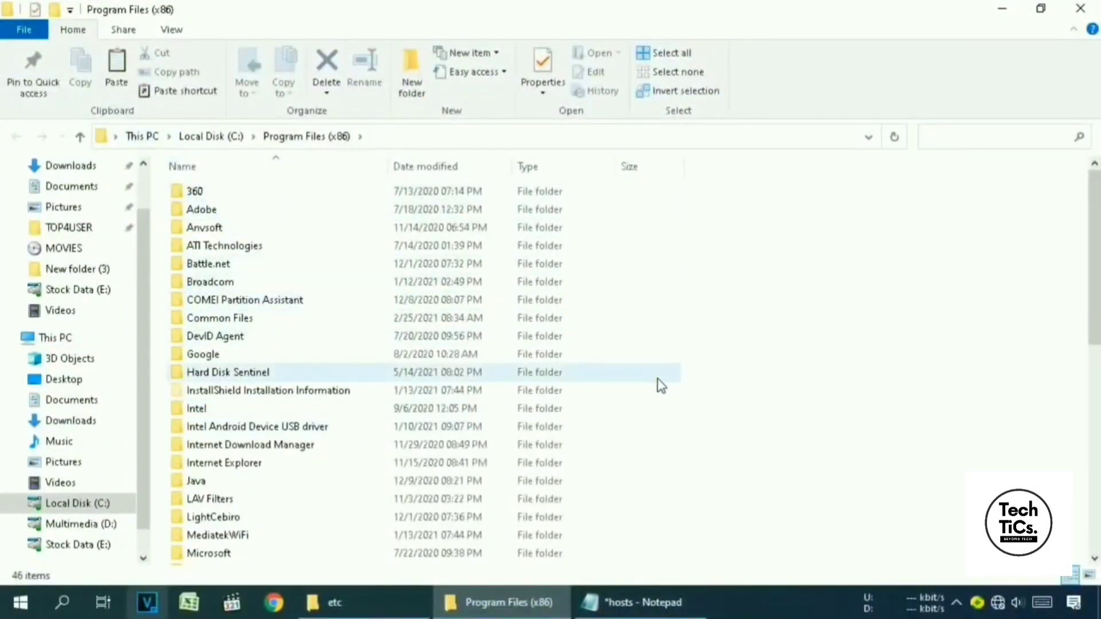
# - Paste the copied Ransomware Removal.bat into the Tools folder inside Windows Resource Kits and minimize the folder window
pyautogui.scroll(-8, 658, 380)
pyautogui.click(659, 374)
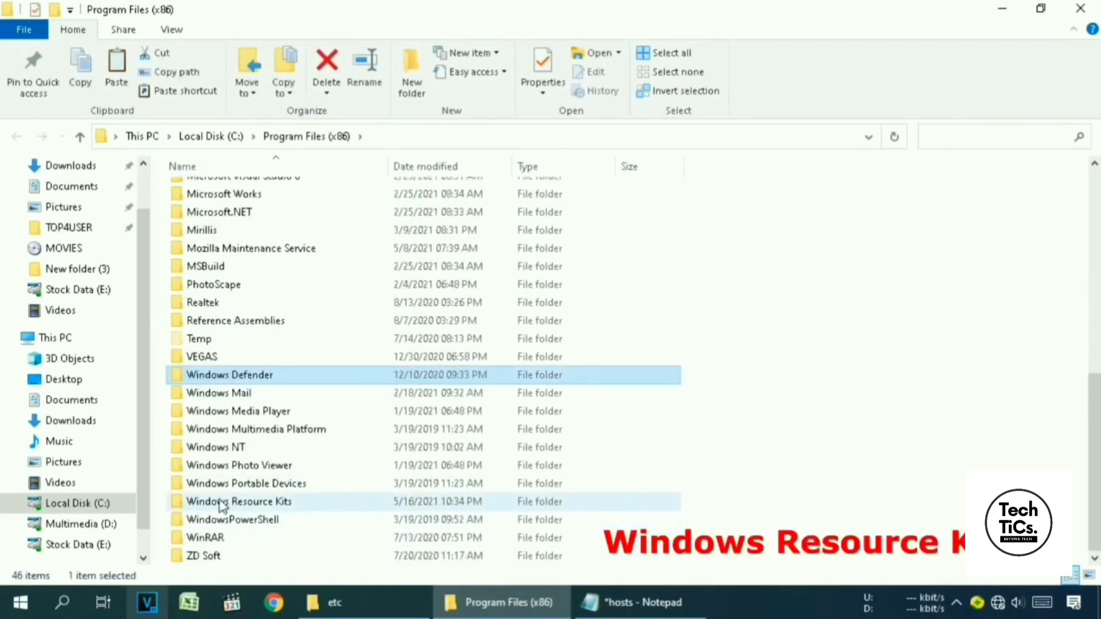
pyautogui.doubleClick(317, 504)
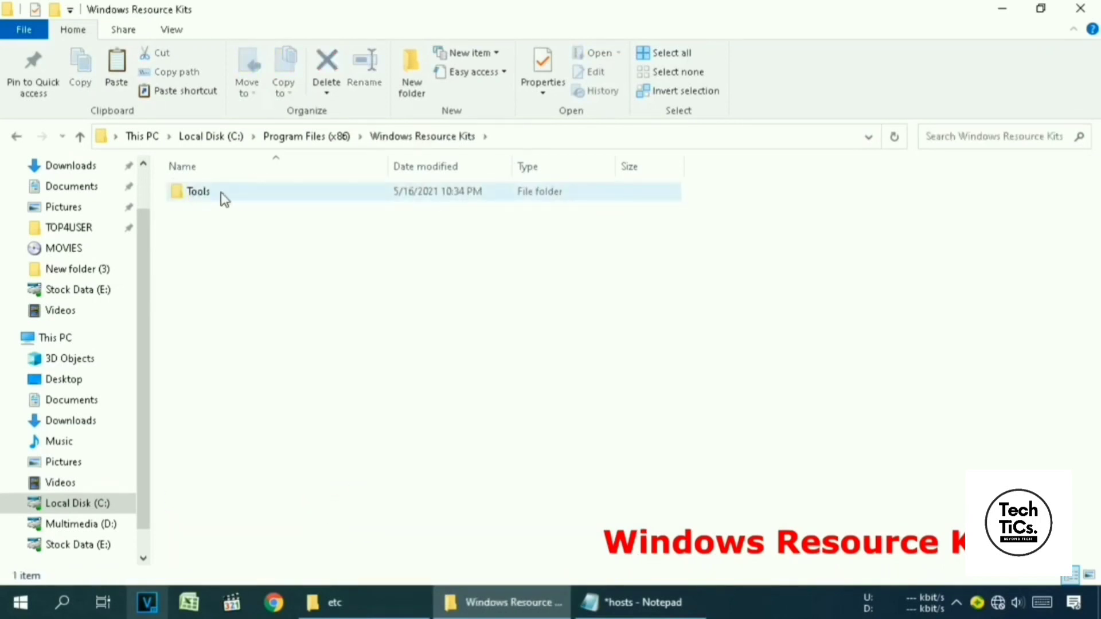
pyautogui.doubleClick(245, 194)
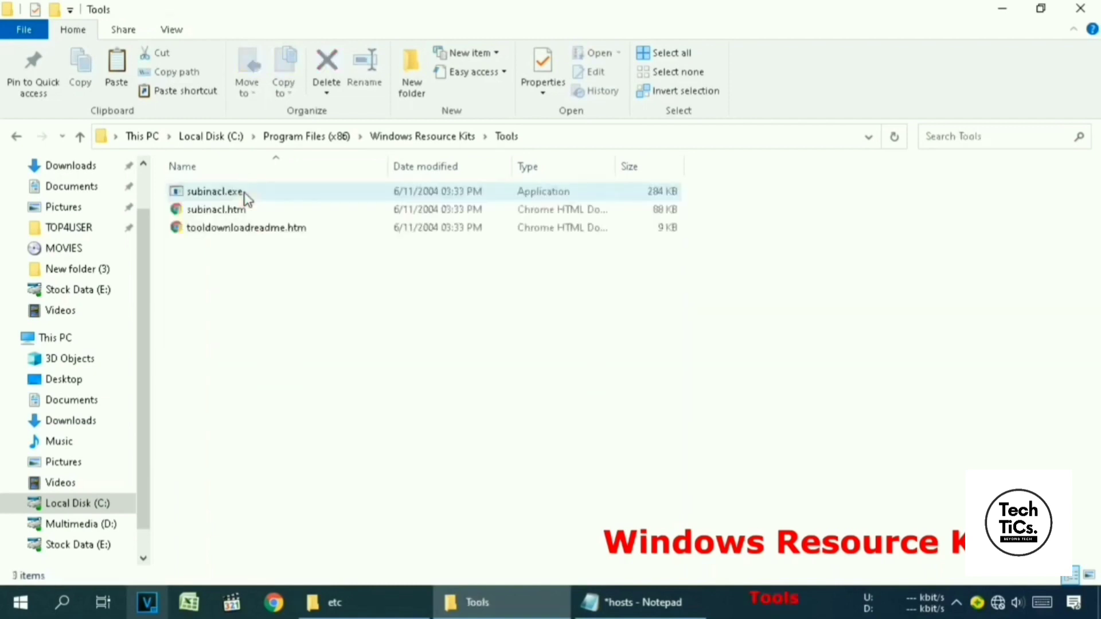
pyautogui.click(362, 281)
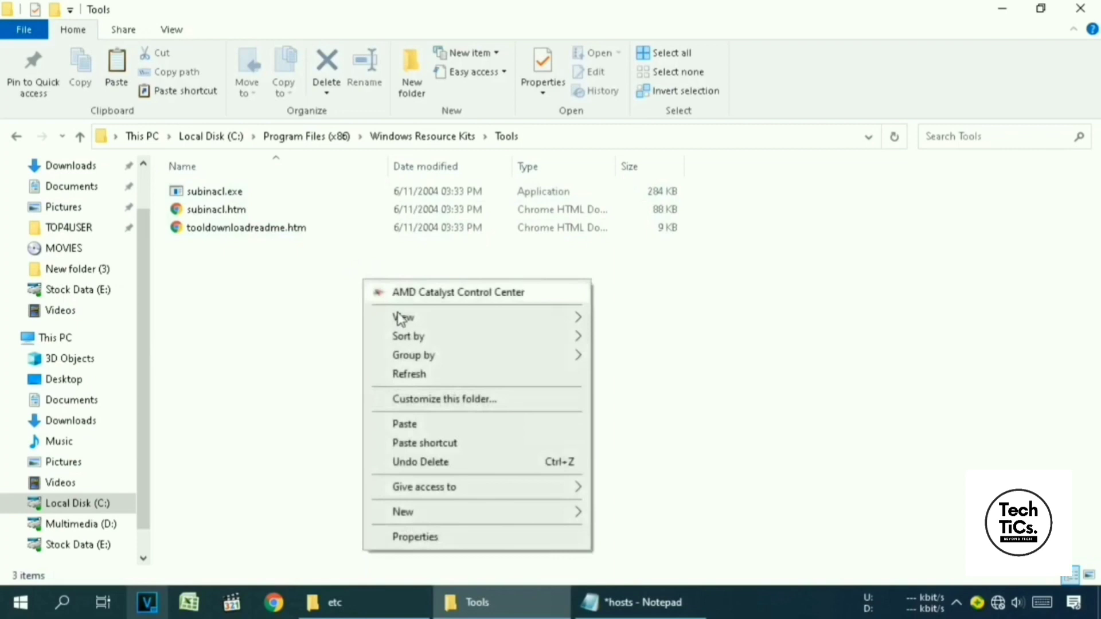
pyautogui.click(432, 424)
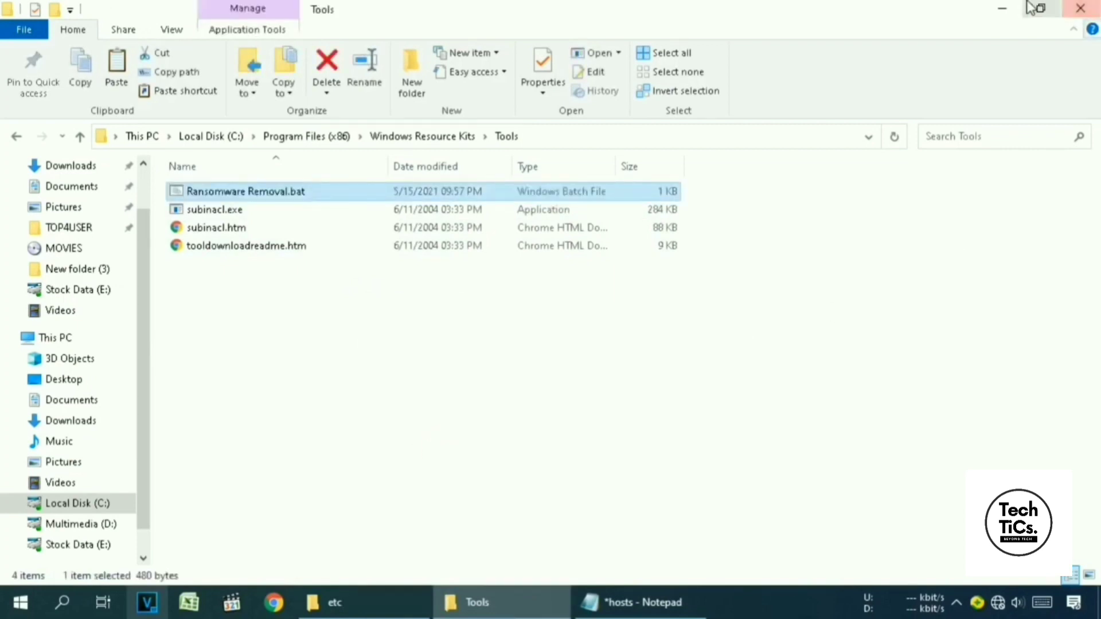
pyautogui.click(1003, 8)
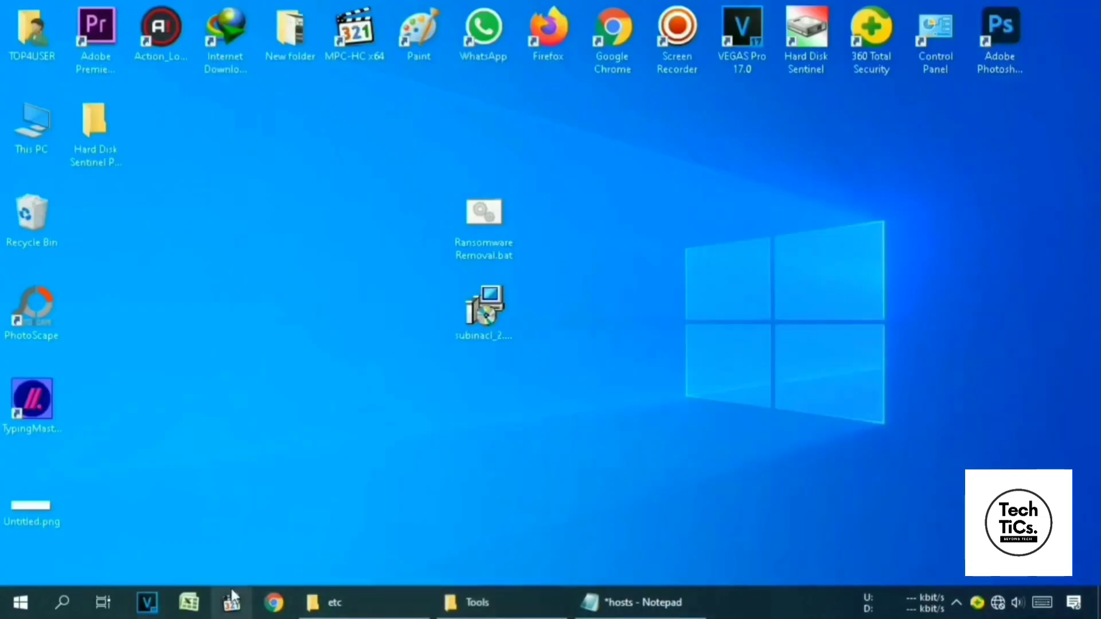
# - Search Windows for cmd and open Command Prompt as administrator
pyautogui.click(63, 602)
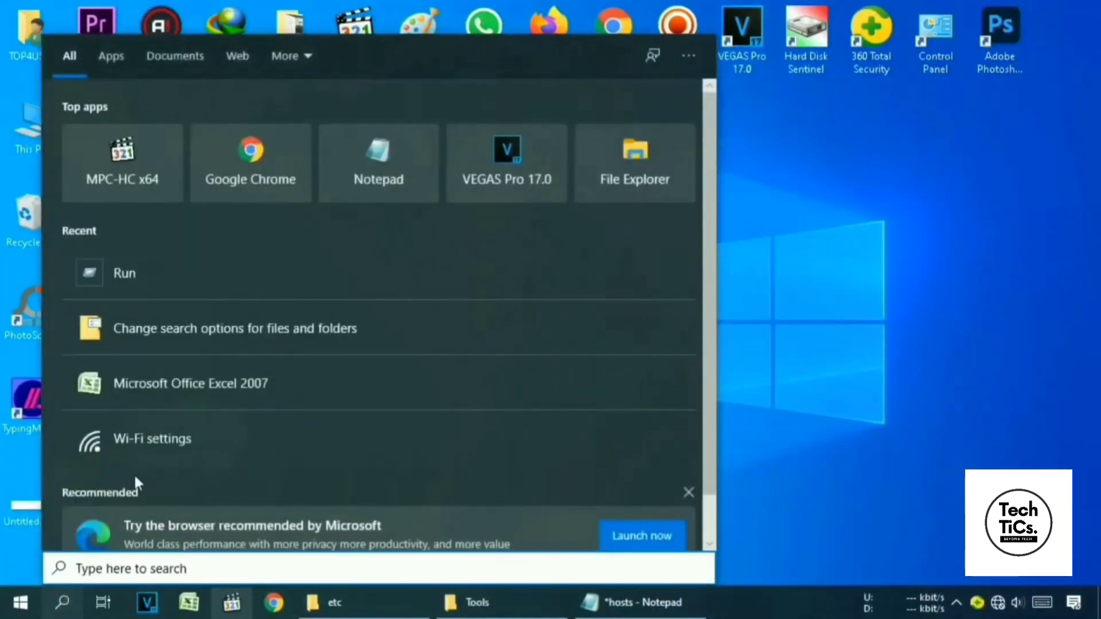
pyautogui.write('cmd')
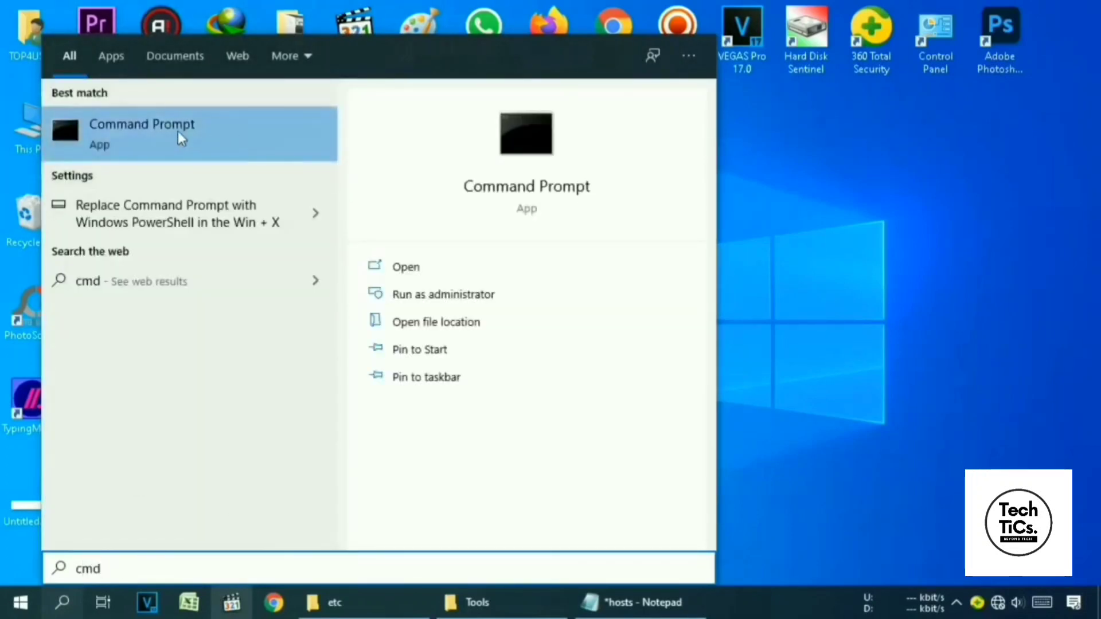
pyautogui.click(198, 126)
pyautogui.rightClick(199, 125)
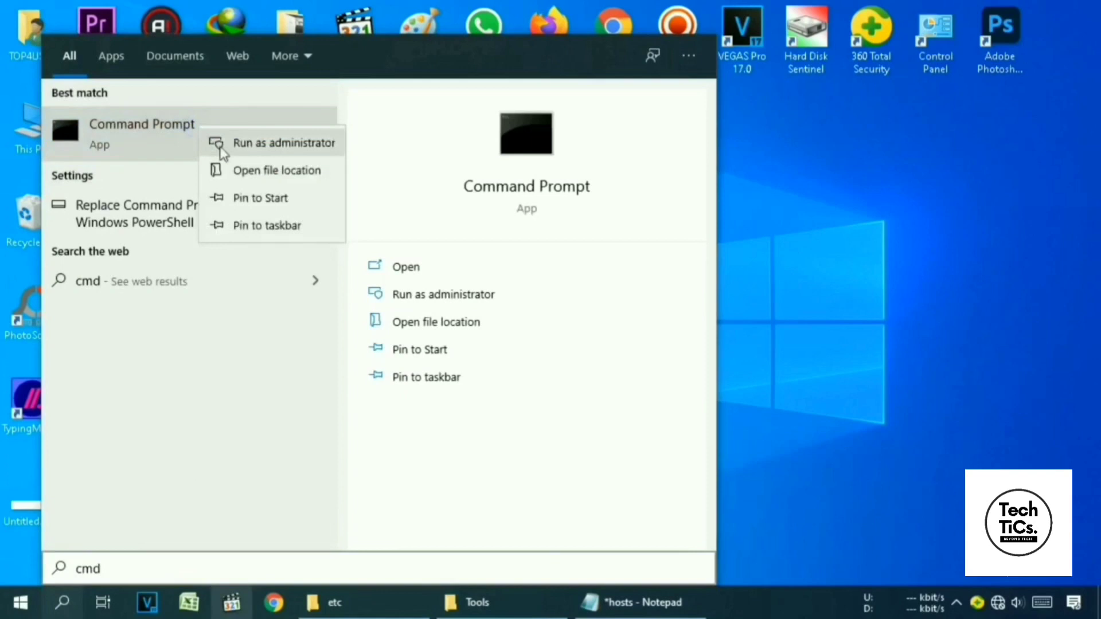
pyautogui.click(313, 145)
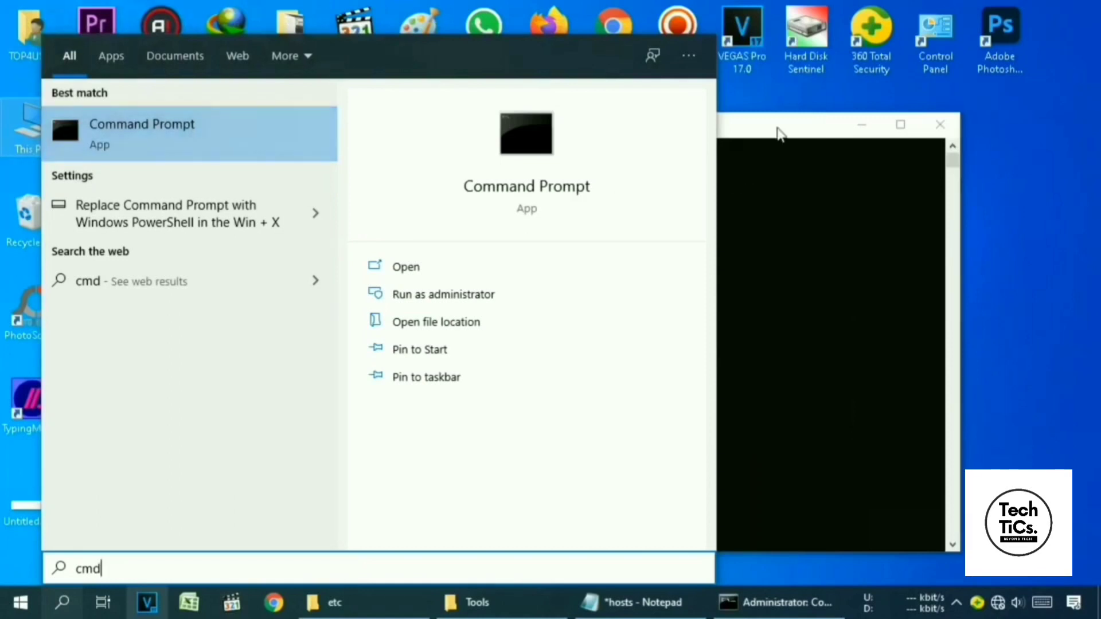
pyautogui.click(743, 129)
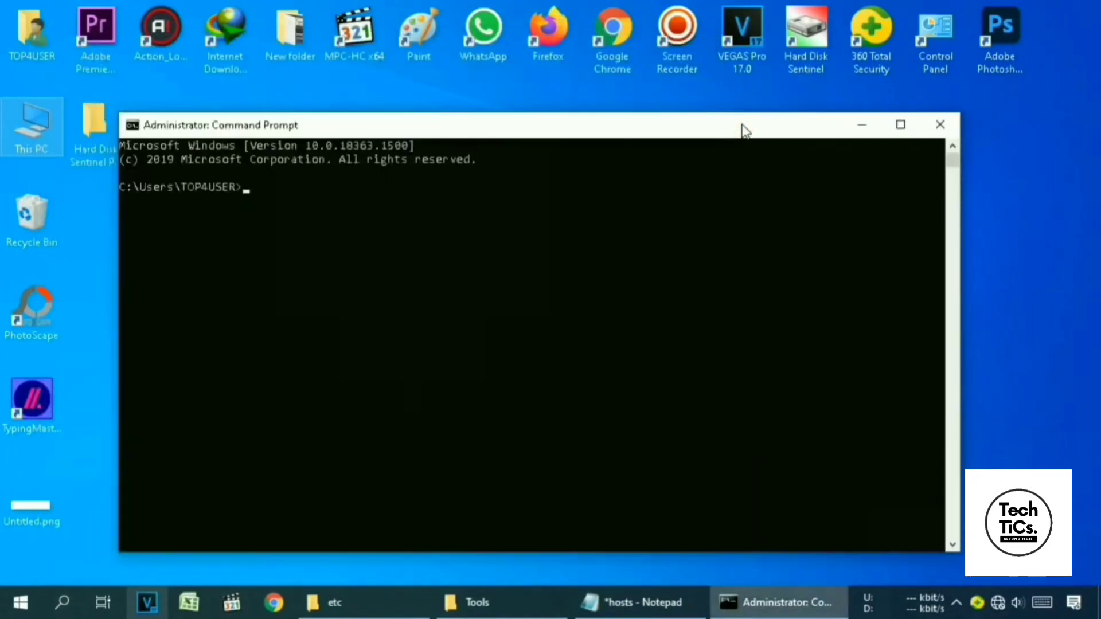
# - Change the command-line directory with cd %programfiles(x86)%\windows resource kits\tools
pyautogui.write('cd %p')
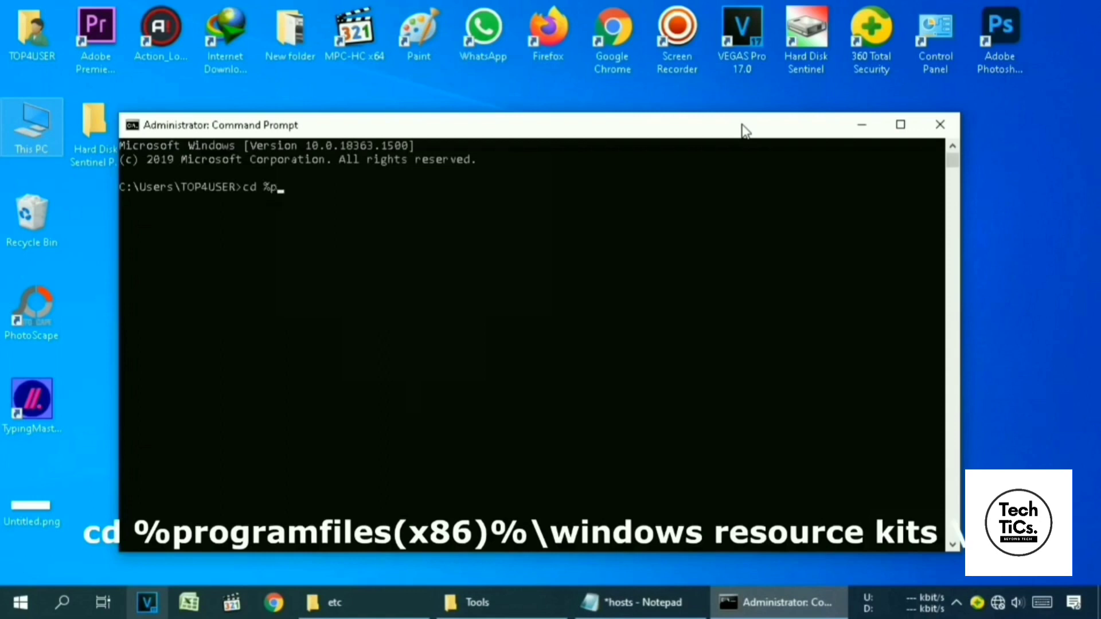
pyautogui.write('rogramfiles(x8')
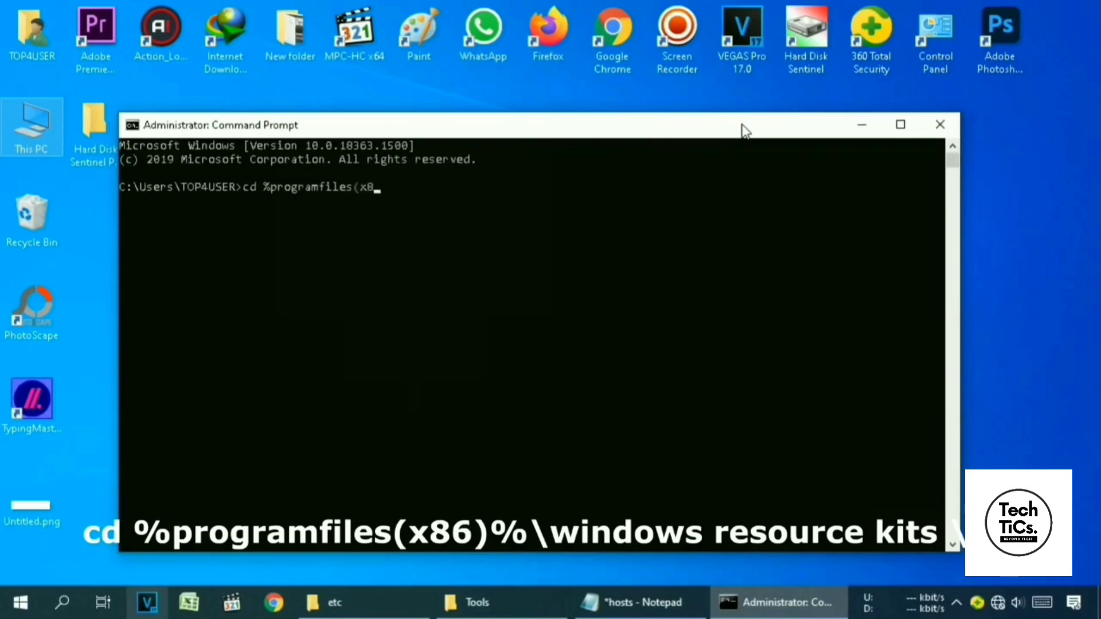
pyautogui.write('6)%\\windows re')
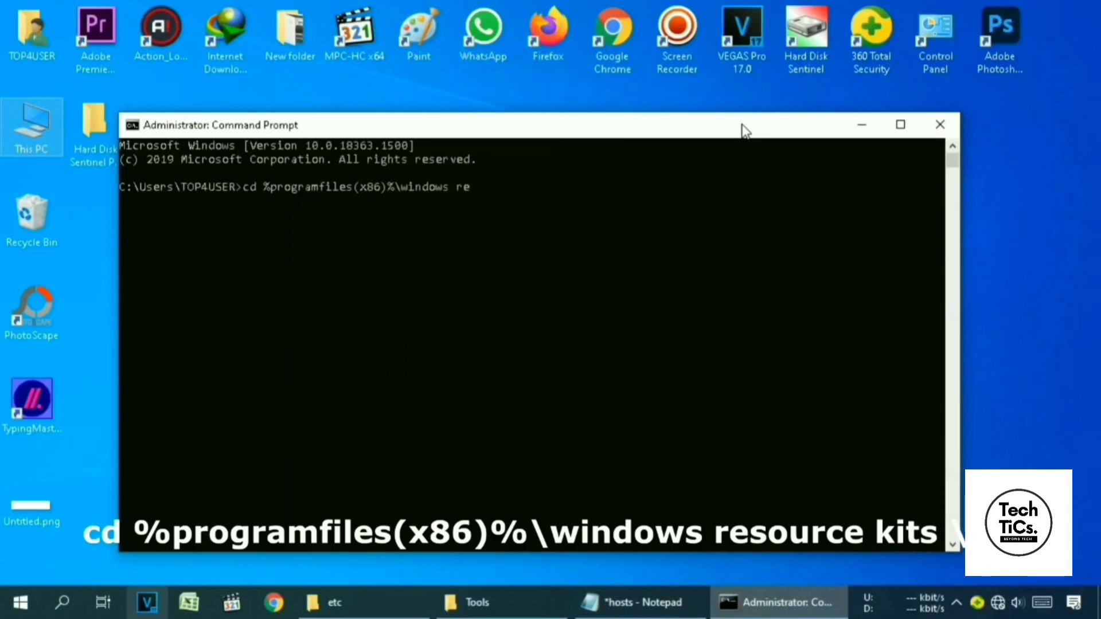
pyautogui.write('source kits\\tools')
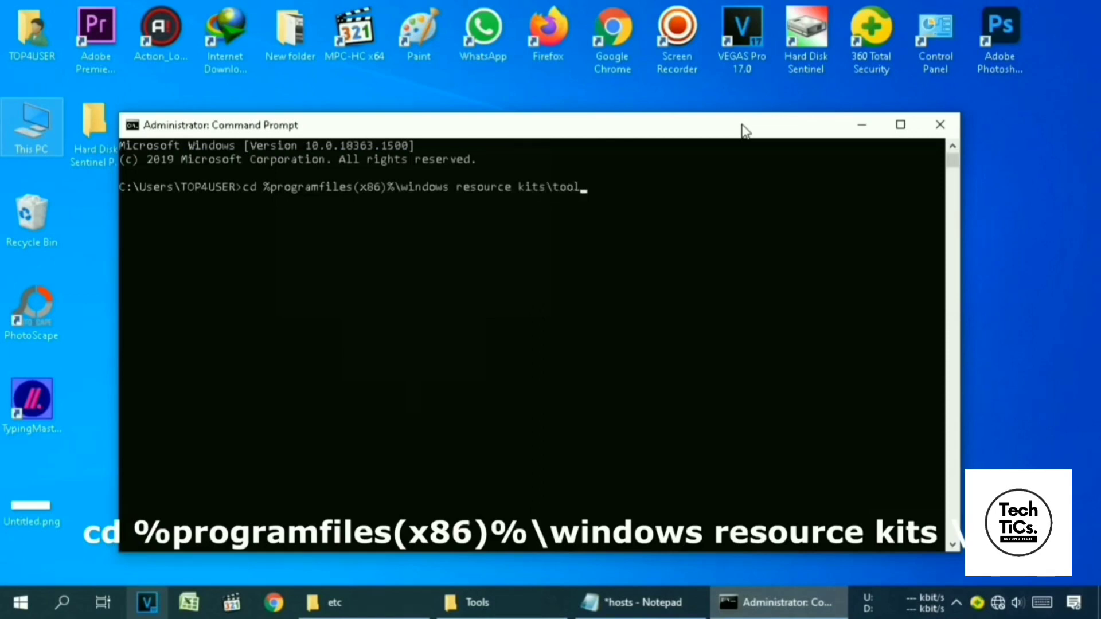
pyautogui.press('Return')
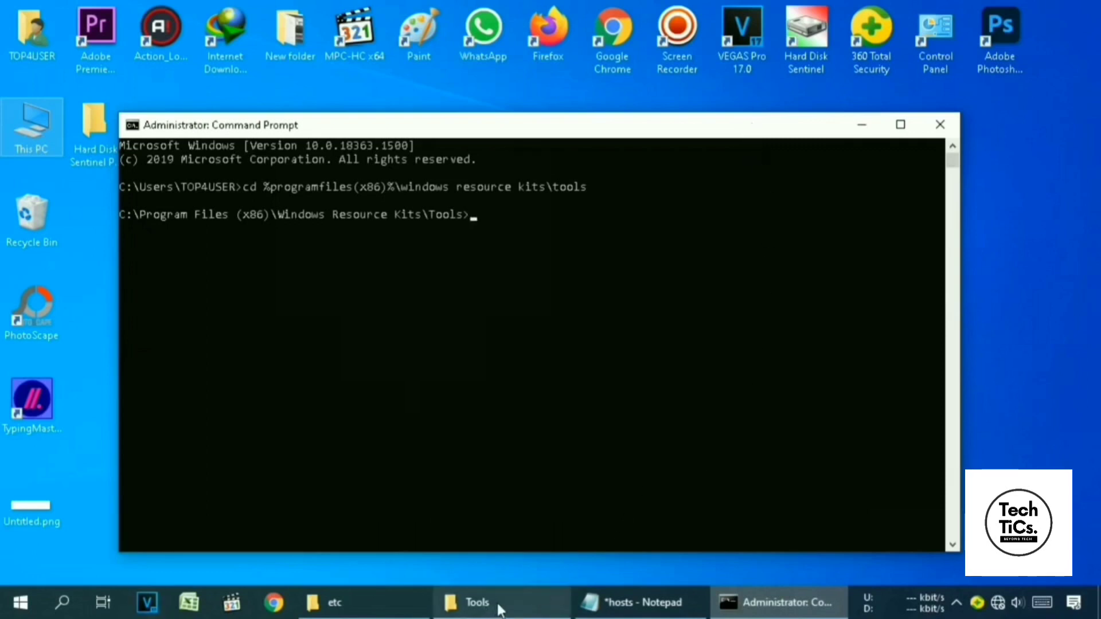
# - Copy the full file name RansomwareRemoval.bat, including its extension, from the batch file in the Tools folder
pyautogui.click(503, 607)
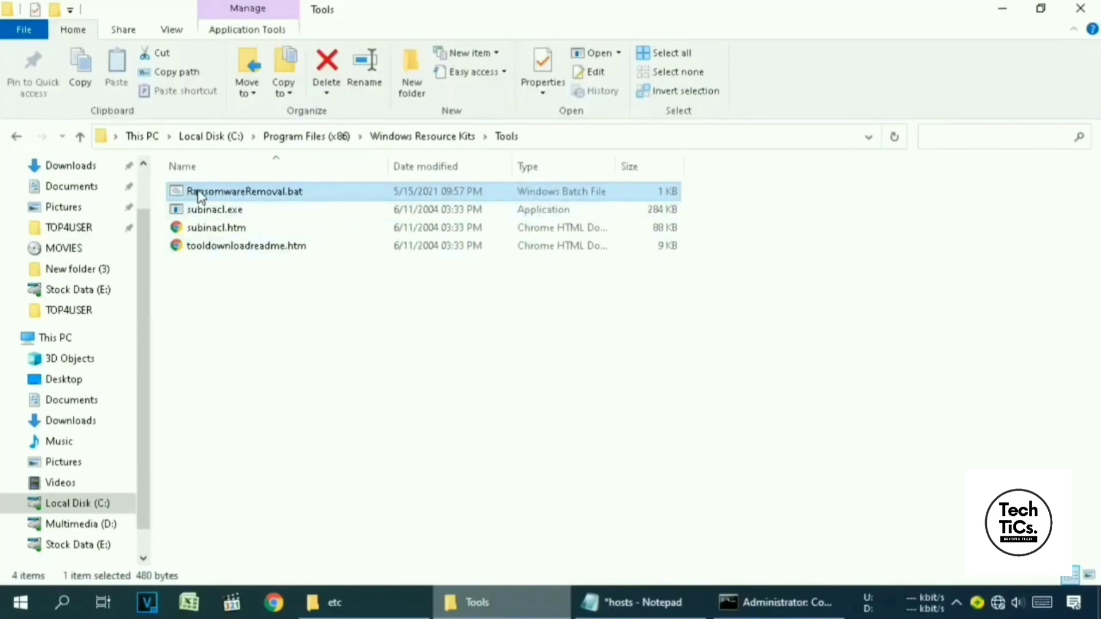
pyautogui.rightClick(253, 194)
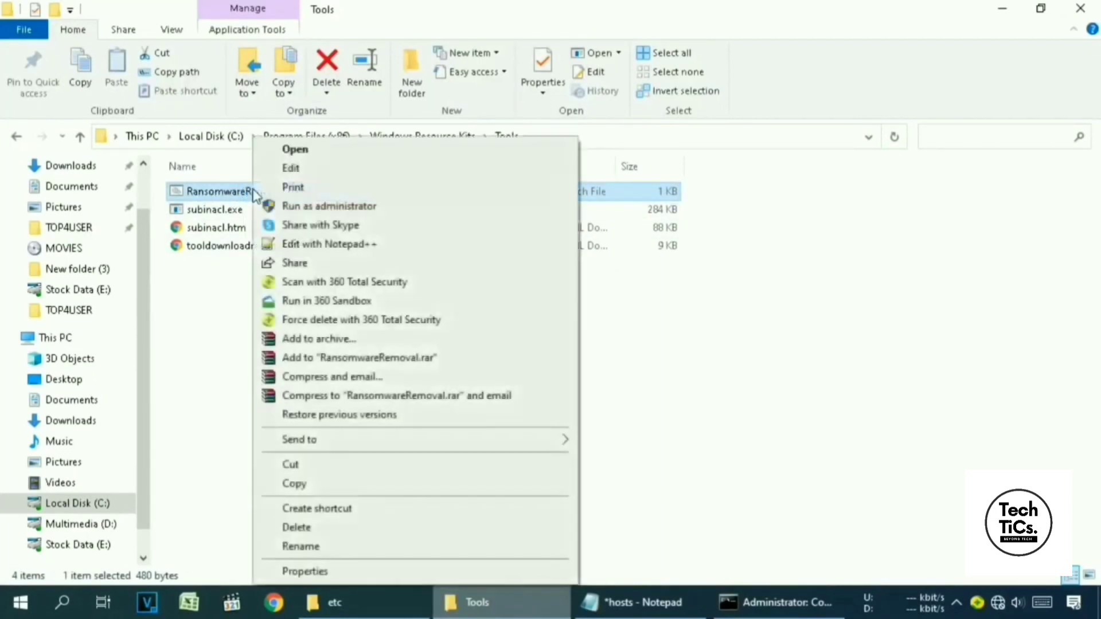
pyautogui.click(333, 546)
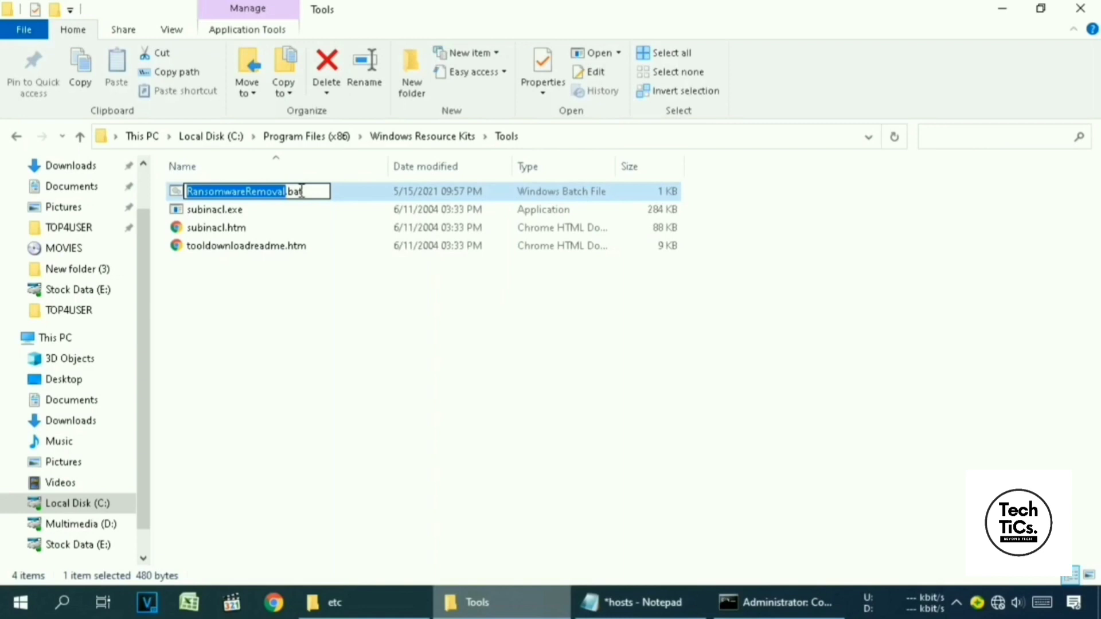
pyautogui.hotkey('ctrl', 'a')
pyautogui.hotkey('ctrl', 'c')
# - Run RansomwareRemoval.bat in the administrator Command Prompt by pasting its copied name, and maximize the console window
pyautogui.click(767, 612)
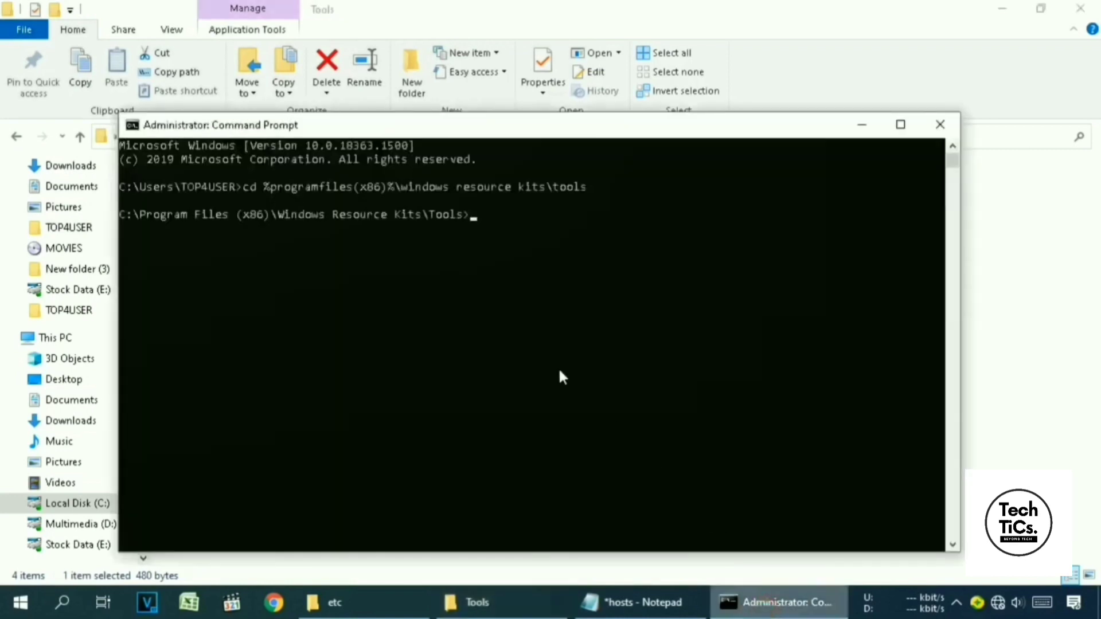
pyautogui.hotkey('ctrl', 'v')
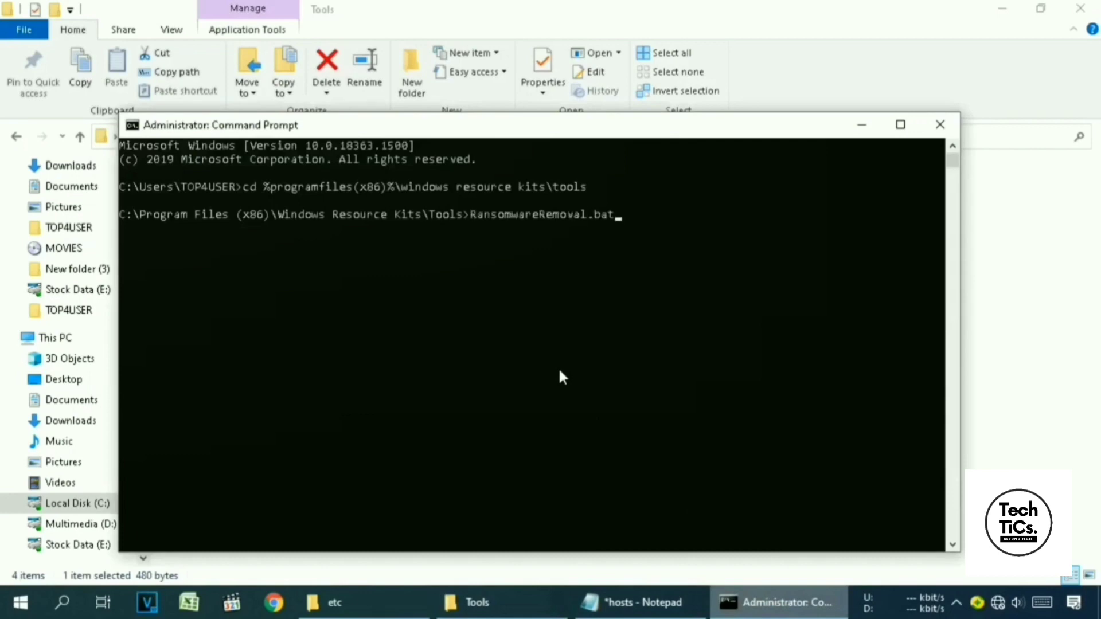
pyautogui.press('Return')
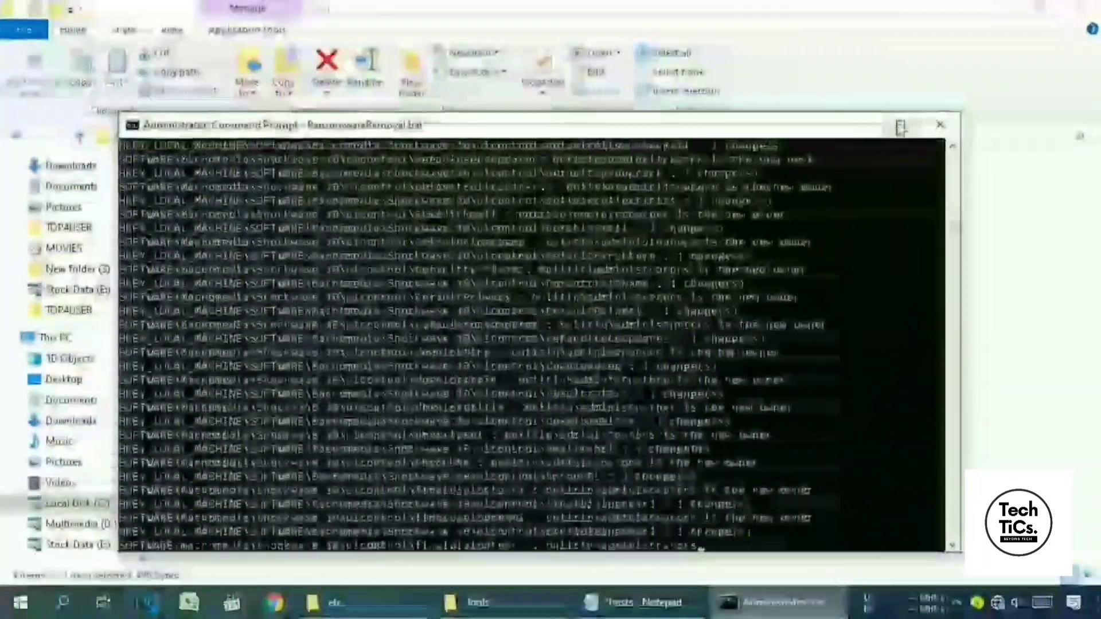
pyautogui.click(901, 125)
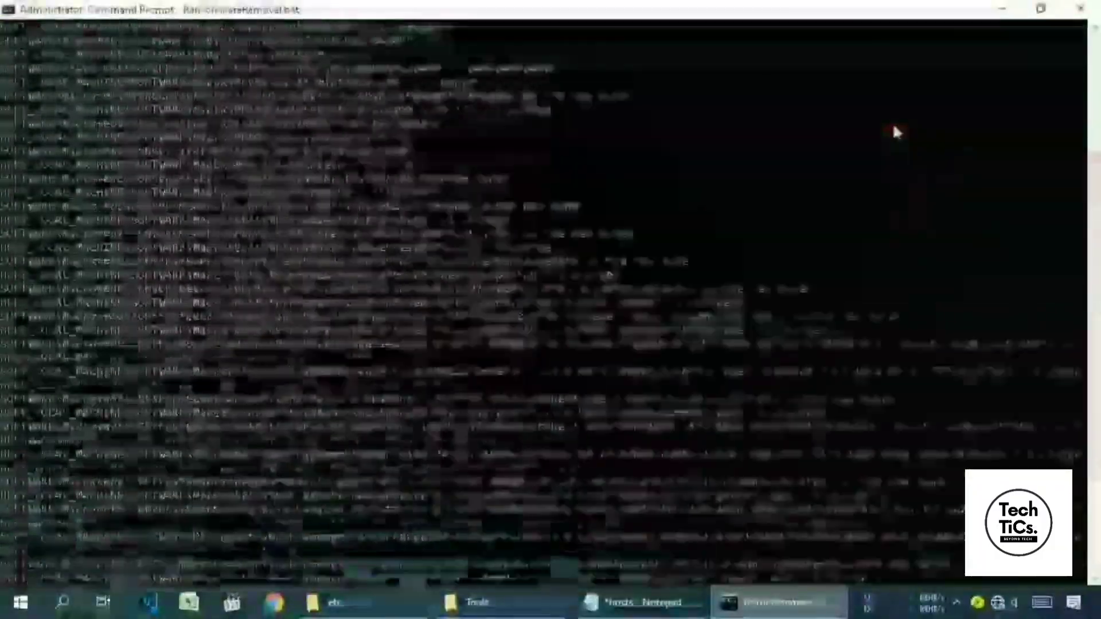